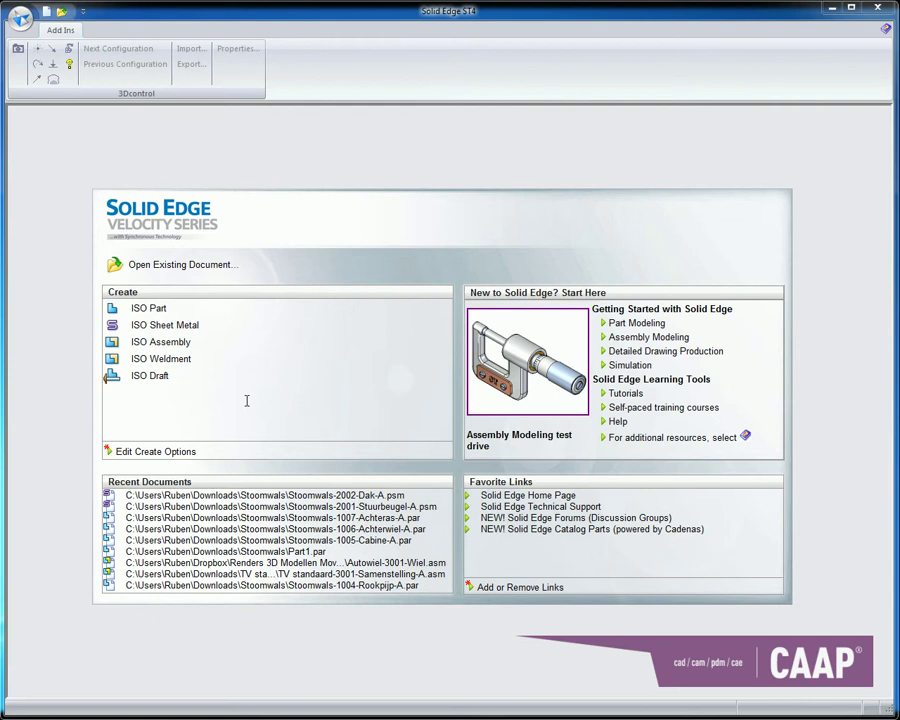
Start a new ISO assembly and place Stoomwals-1005-Cabine-A from the Parts Library as its first component
left_click(160, 342)
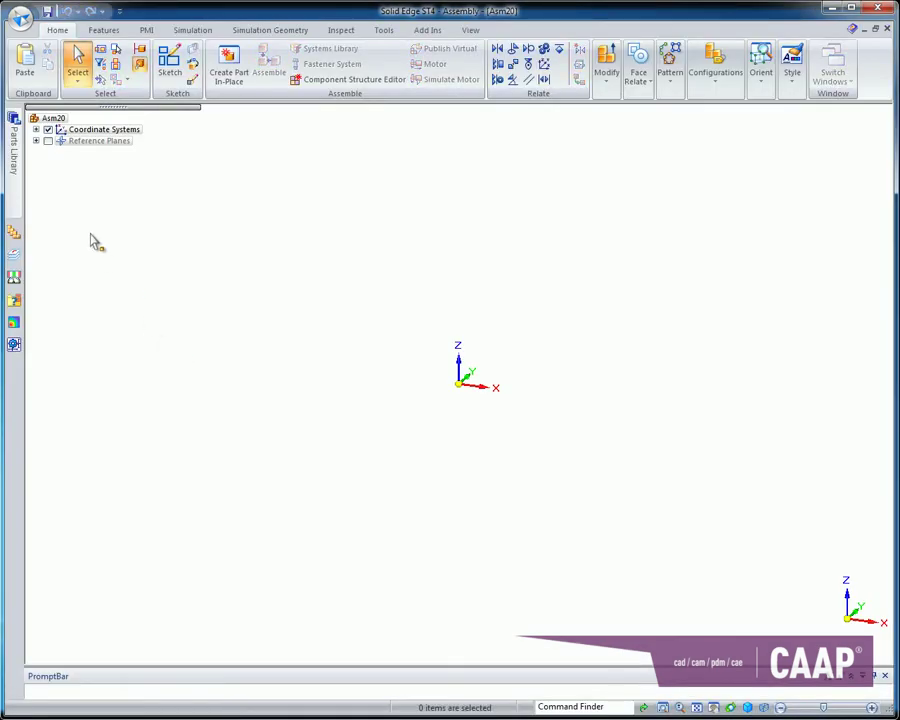
left_click(13, 120)
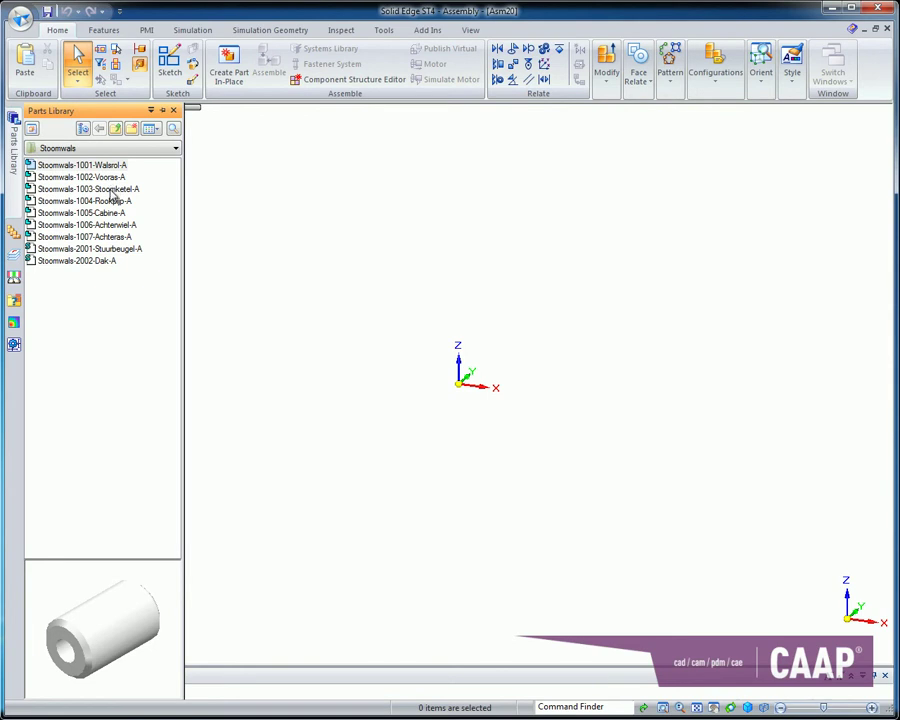
left_click(108, 214)
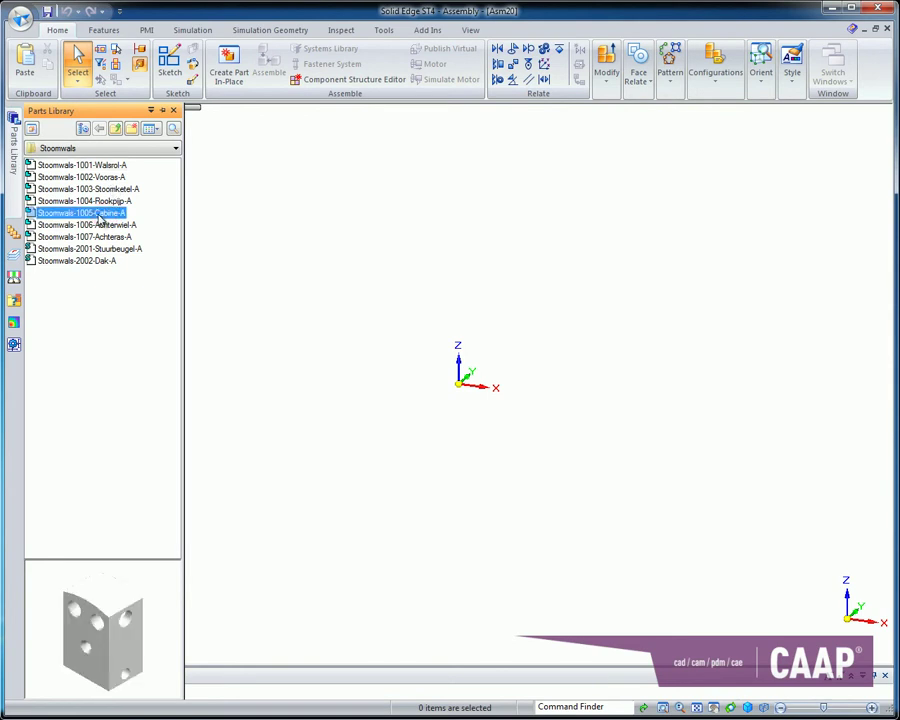
left_click_drag(104, 214, 372, 339)
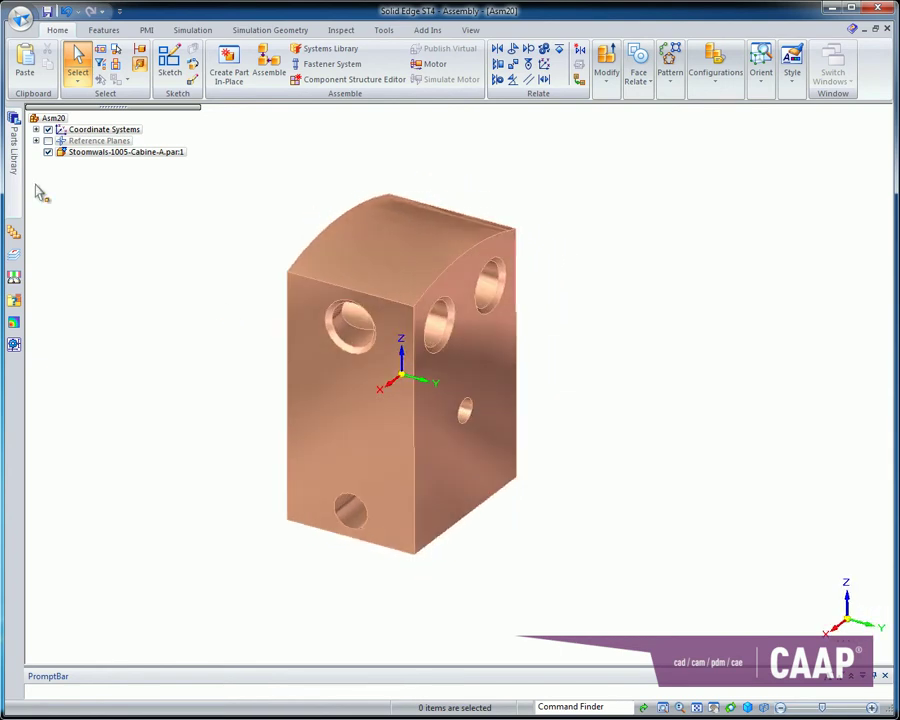
Bring Stoomwals-1003-Stoomketel-A into the assembly and mate its hexagonal end face against the cabin
left_click(14, 140)
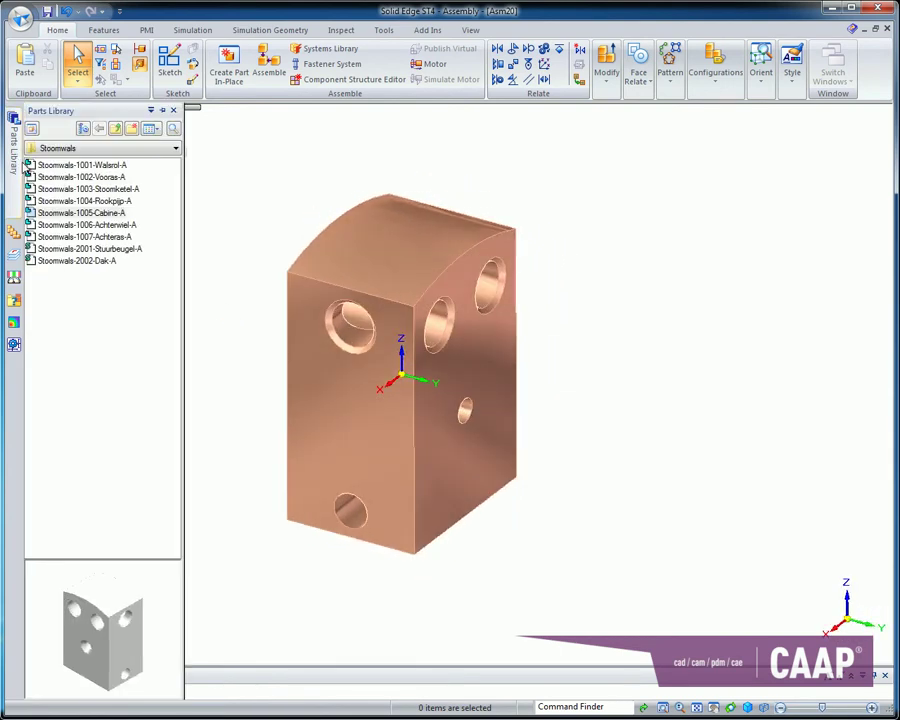
left_click(110, 190)
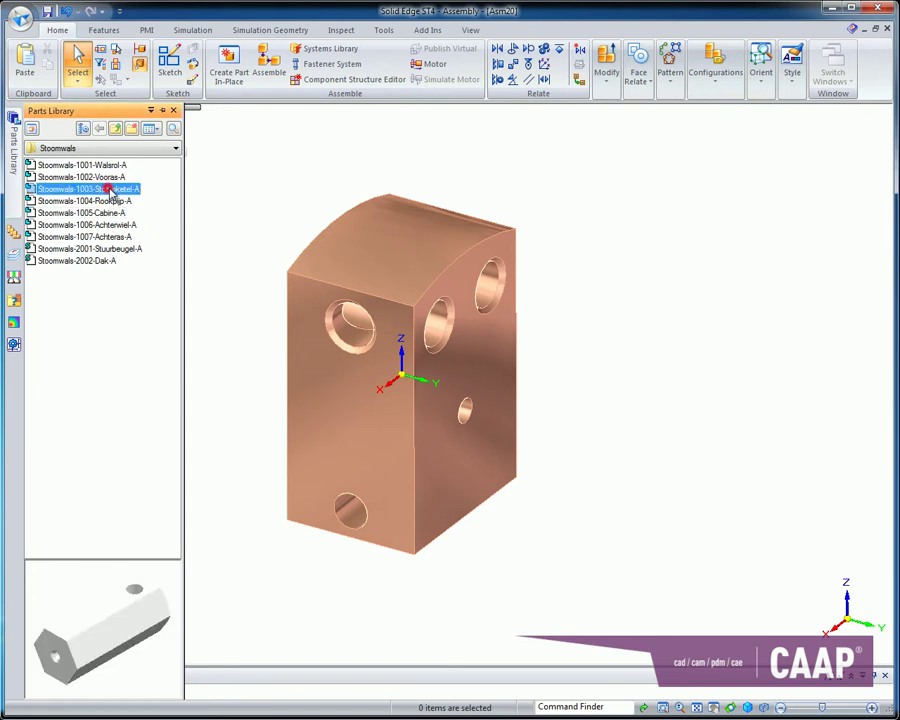
left_click_drag(110, 190, 695, 415)
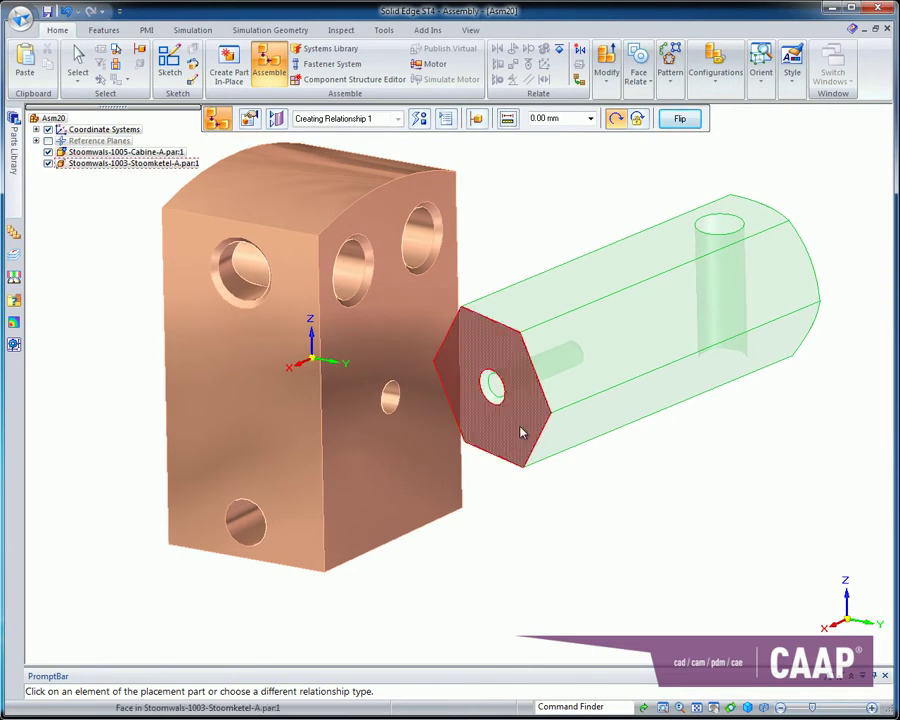
left_click(272, 80)
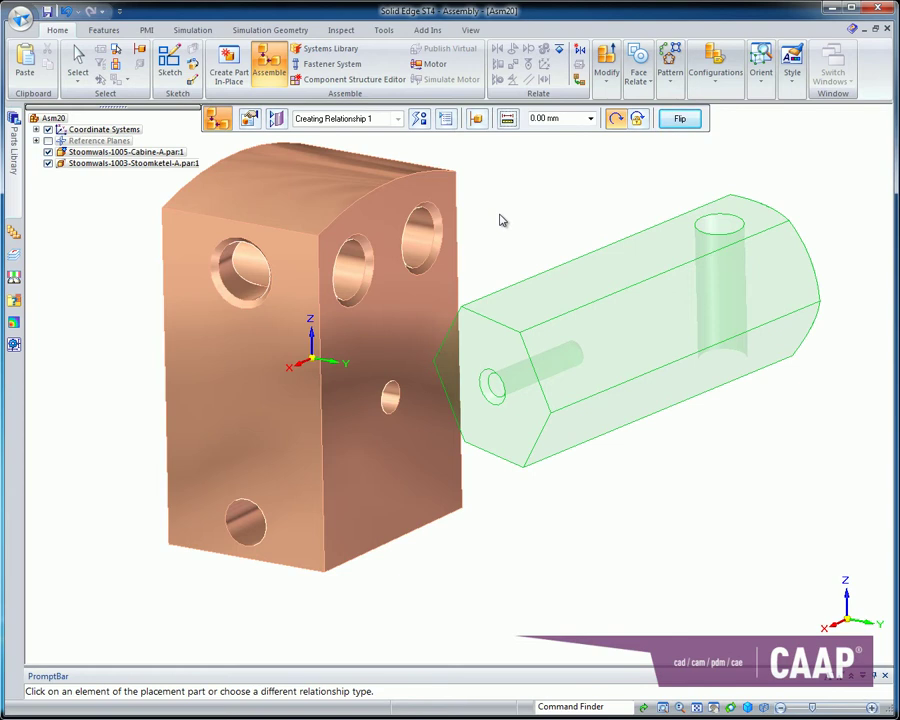
left_click(519, 443)
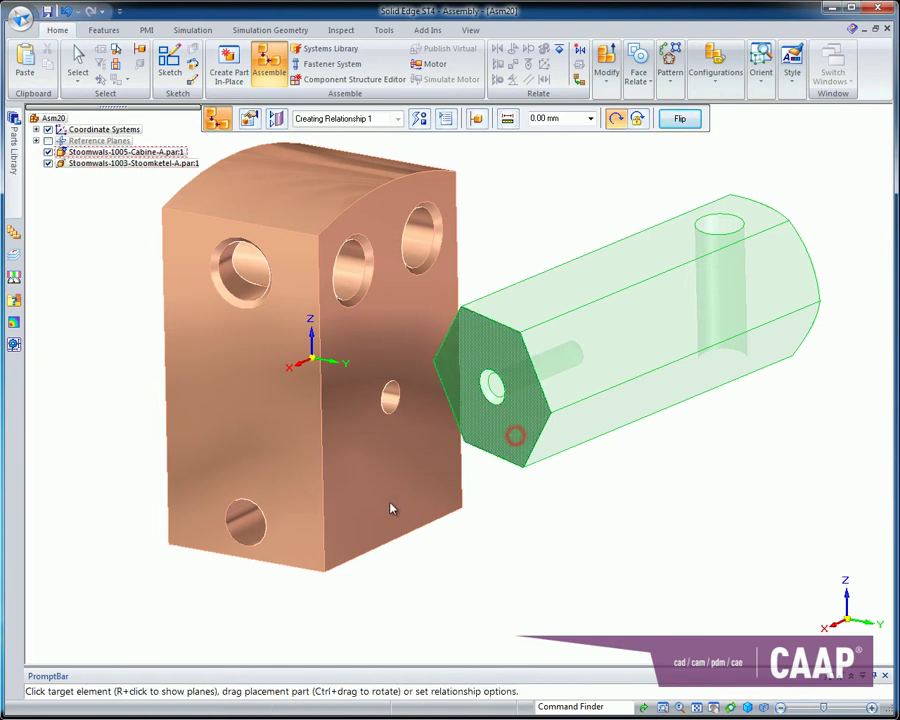
left_click(386, 505)
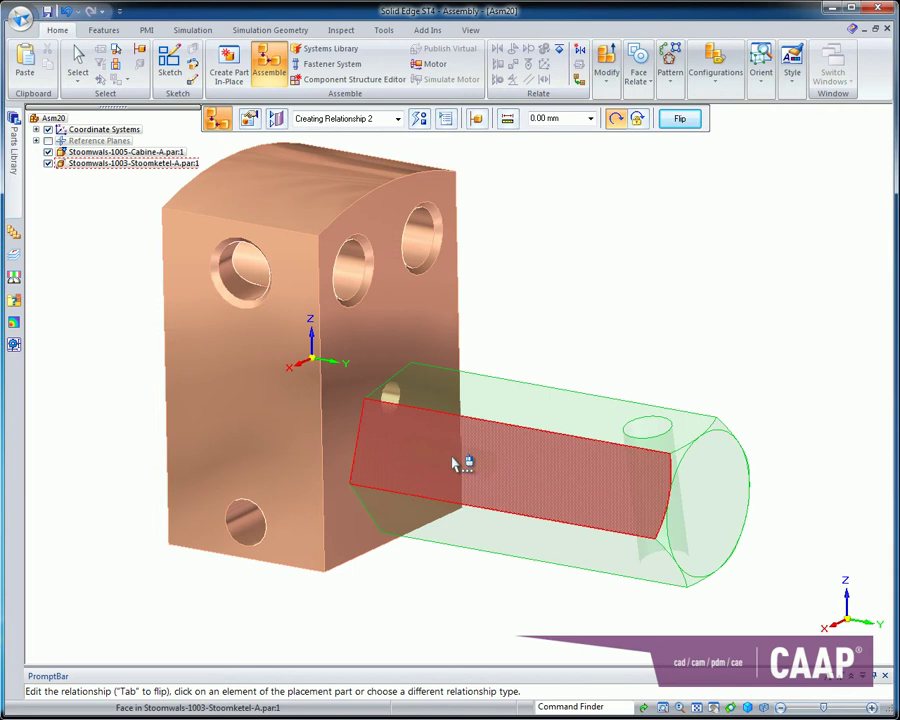
Align the boiler's cylindrical bore with the cabin's hole and mate a boiler face to the cabin's front face
right_click(455, 463)
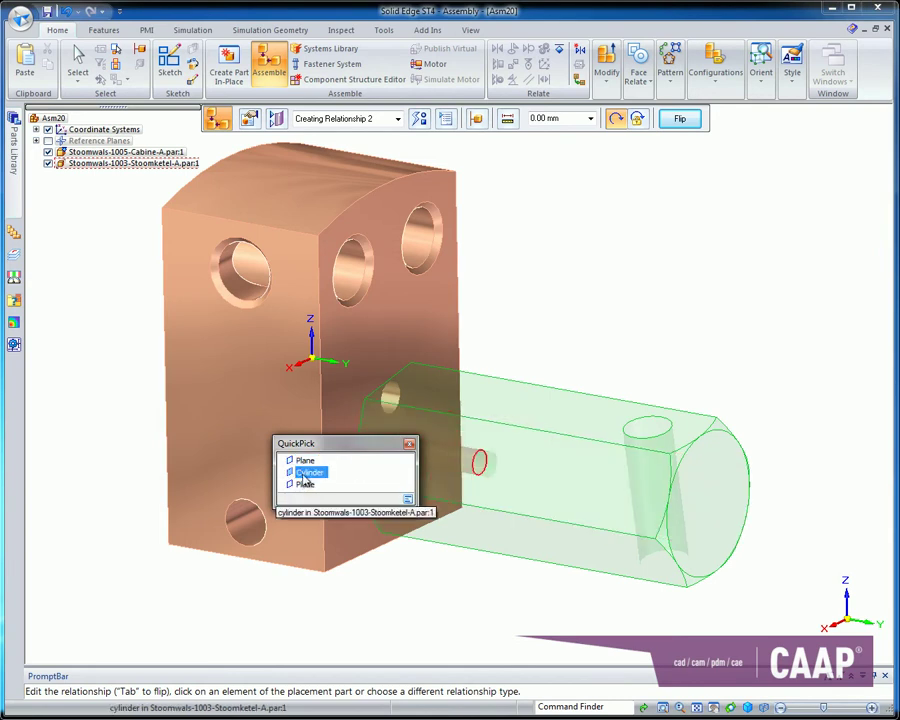
left_click(308, 473)
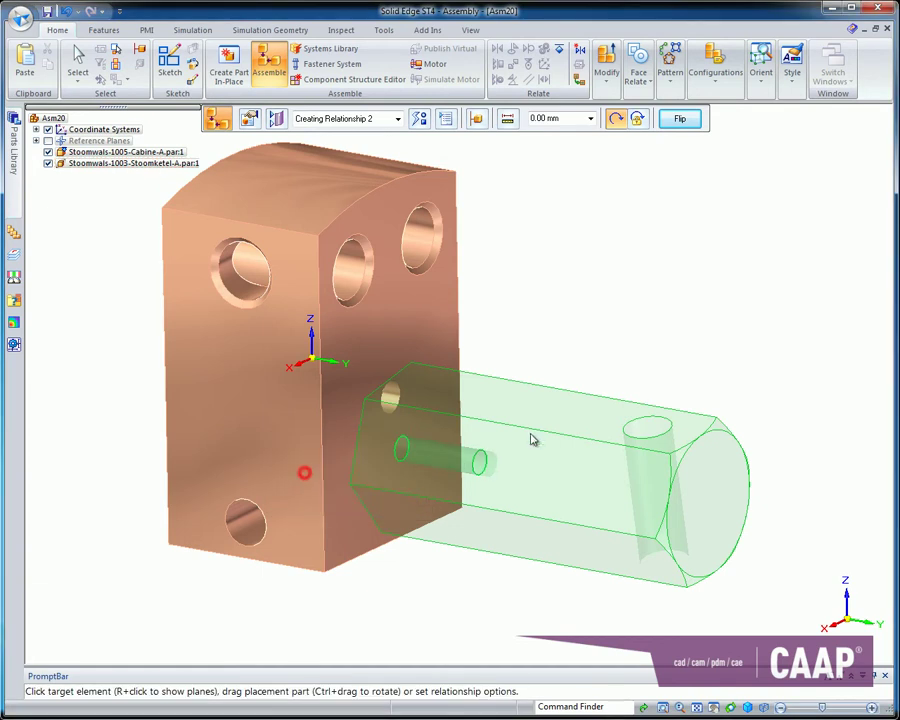
left_click(391, 399)
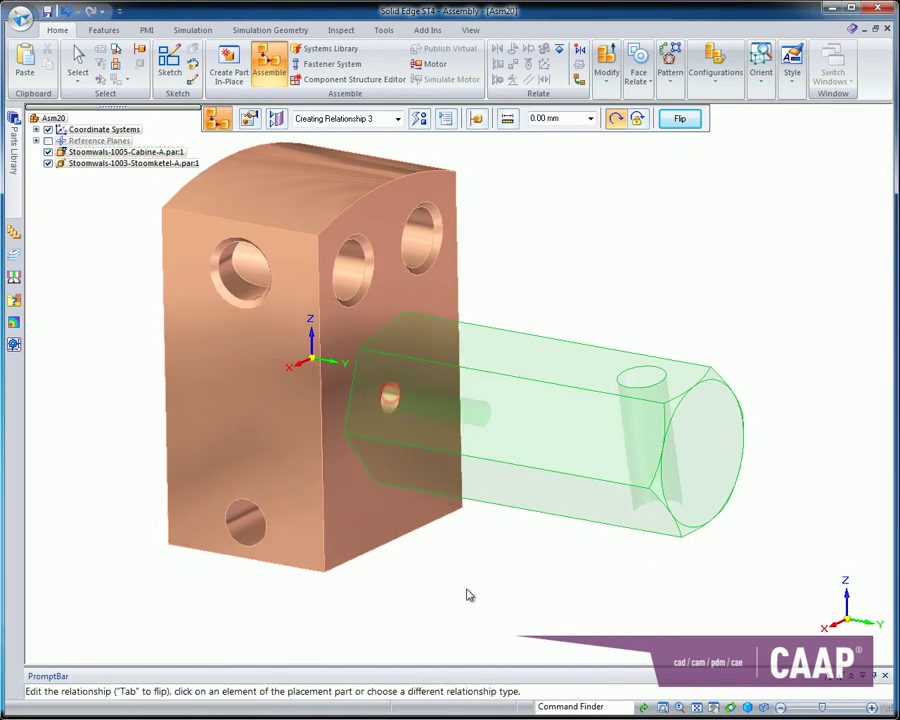
left_click(472, 452)
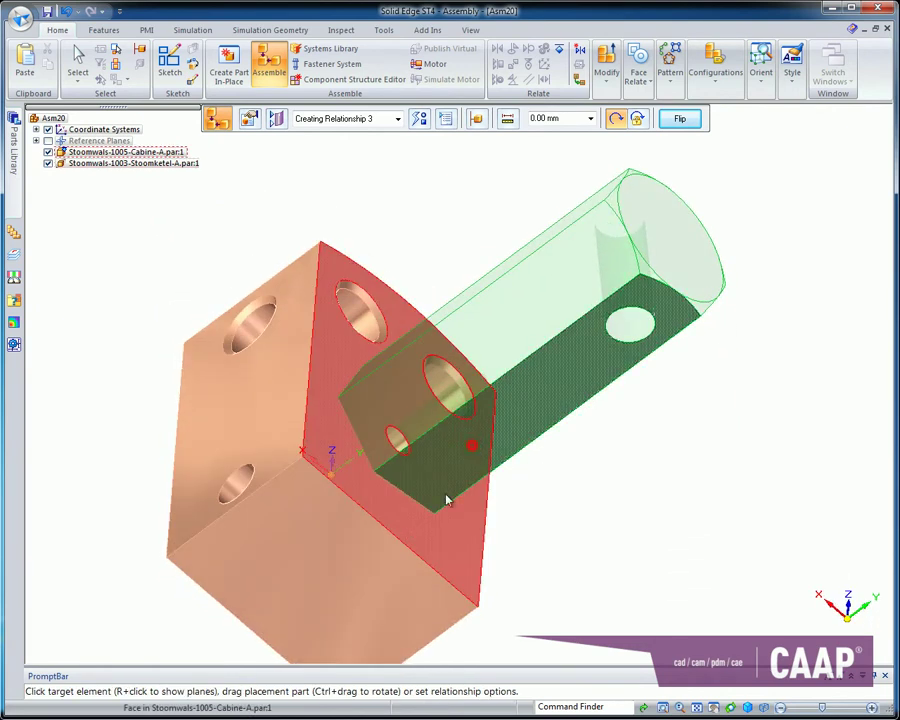
left_click(380, 571)
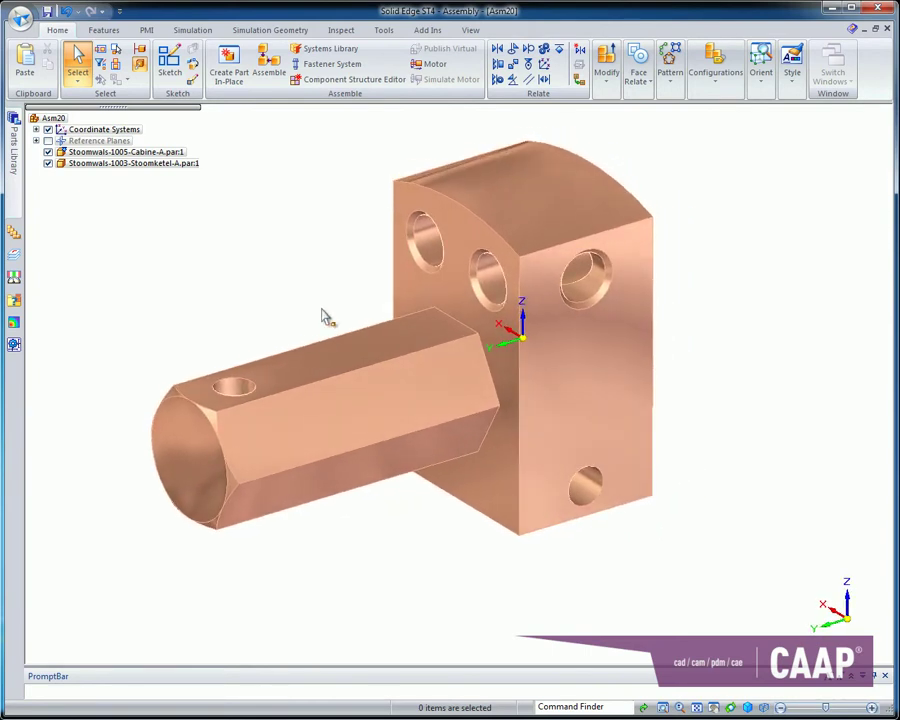
Bring Stoomwals-1004-Rookpijp-A into the assembly and insert its cylinder into the boiler's top hole
left_click(11, 130)
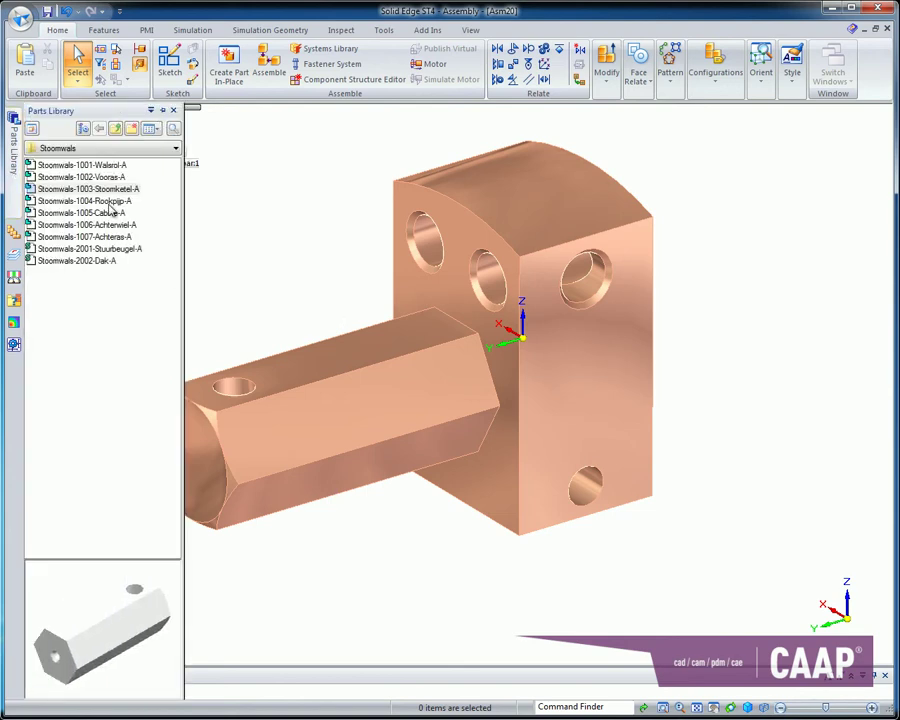
left_click(108, 202)
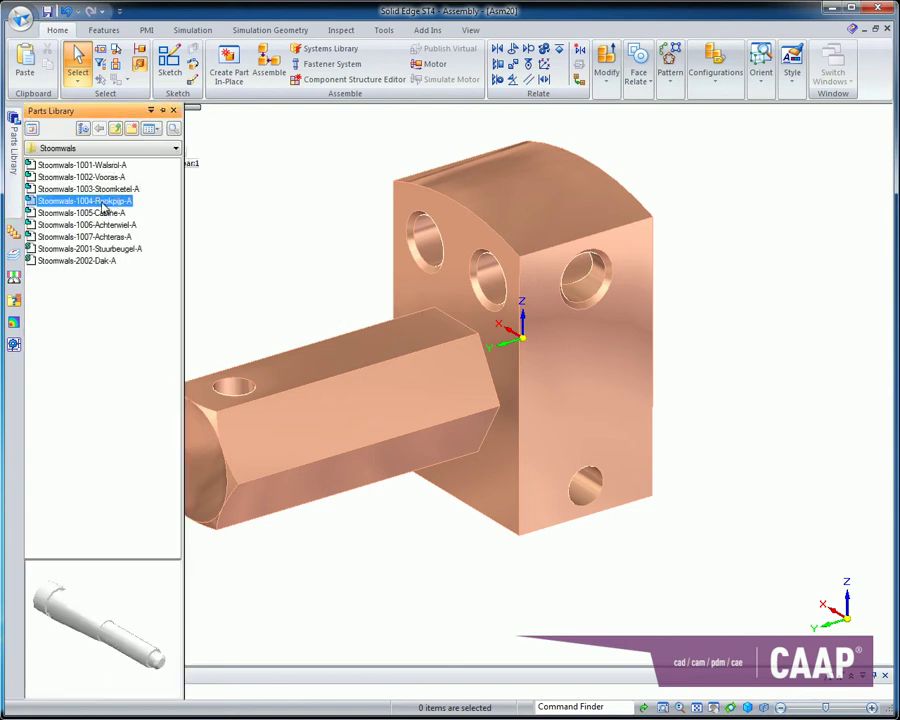
left_click_drag(105, 207, 331, 269)
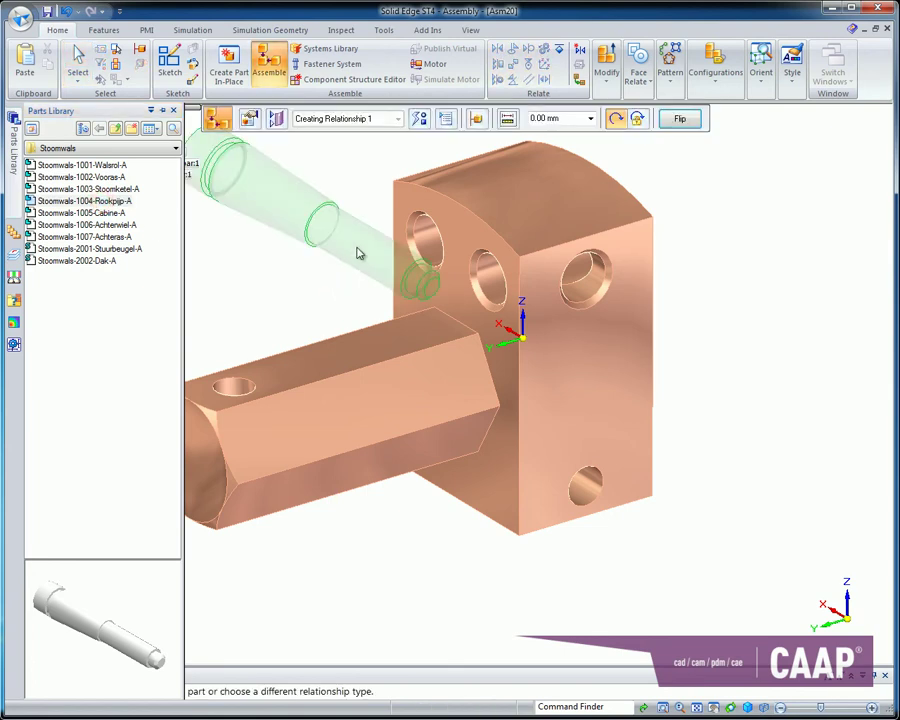
left_click(360, 252)
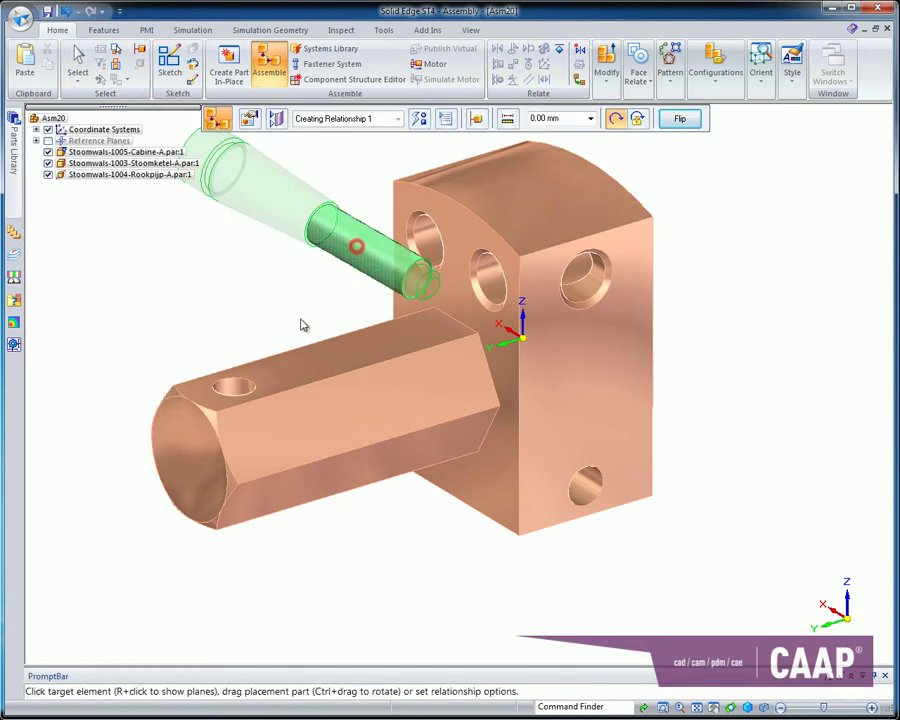
left_click(240, 390)
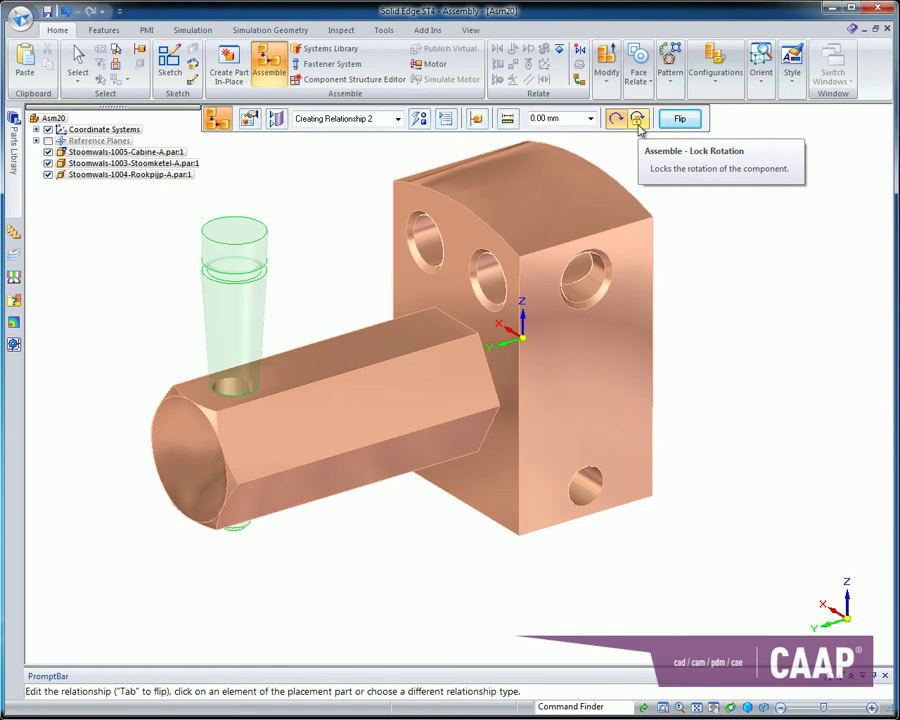
Lock the chimney's rotation and seat its flat face flush on the boiler's top face
left_click(639, 119)
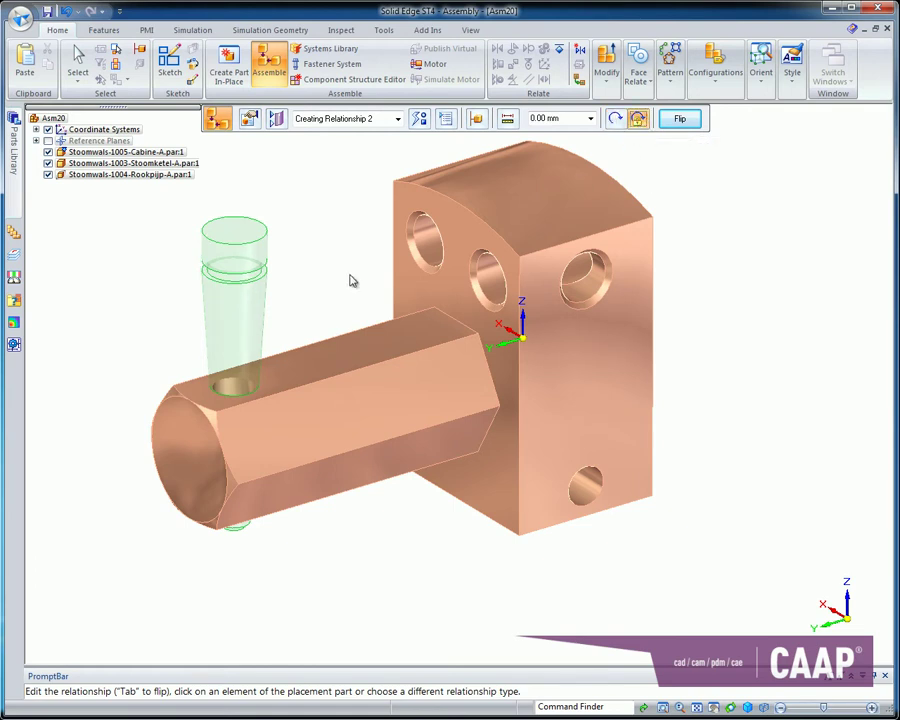
right_click(255, 397)
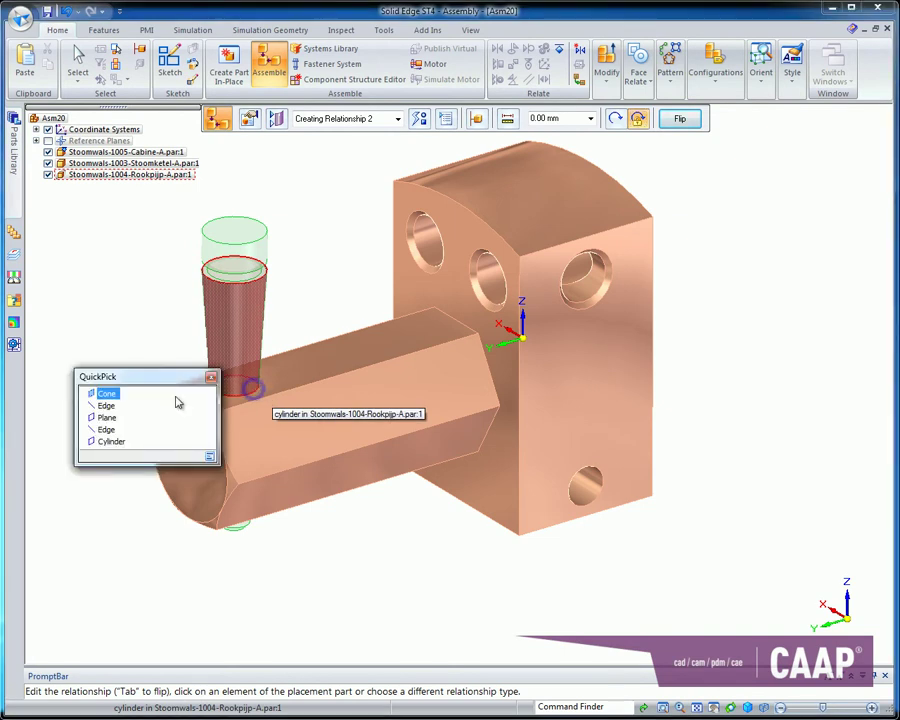
left_click(111, 423)
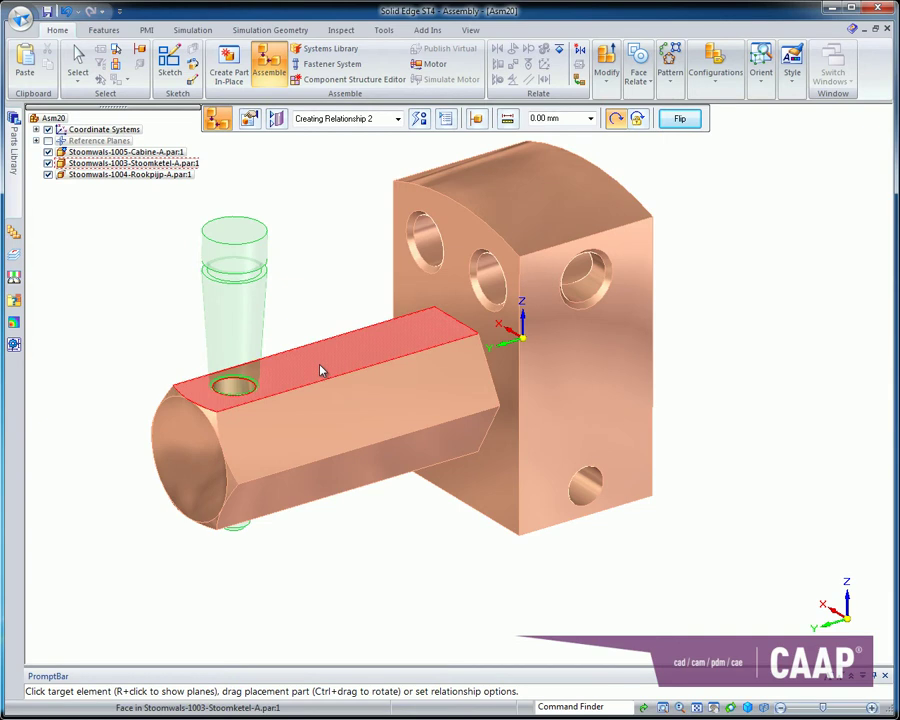
left_click(318, 365)
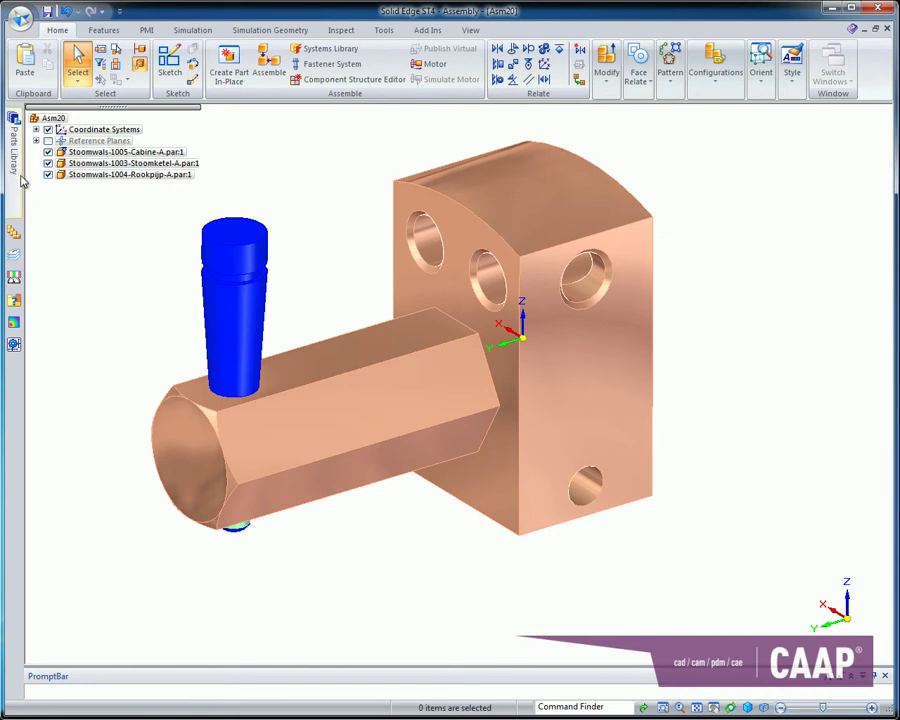
Bring Stoomwals-2001-Stuurbeugel-A into the assembly and attach a bracket face to the chimney pin
left_click(13, 128)
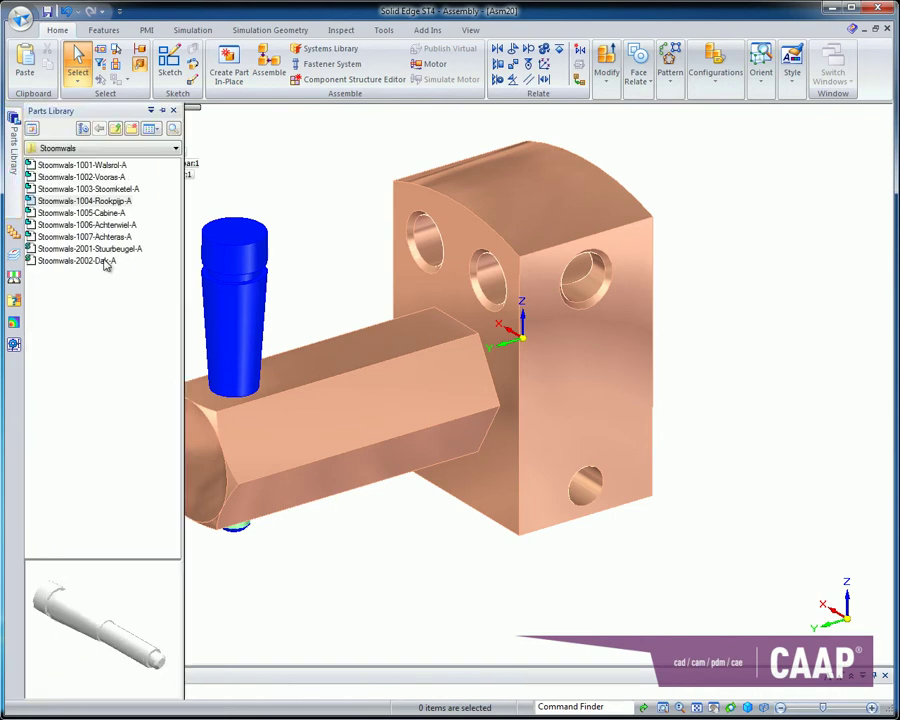
left_click(108, 249)
left_click_drag(108, 256, 320, 587)
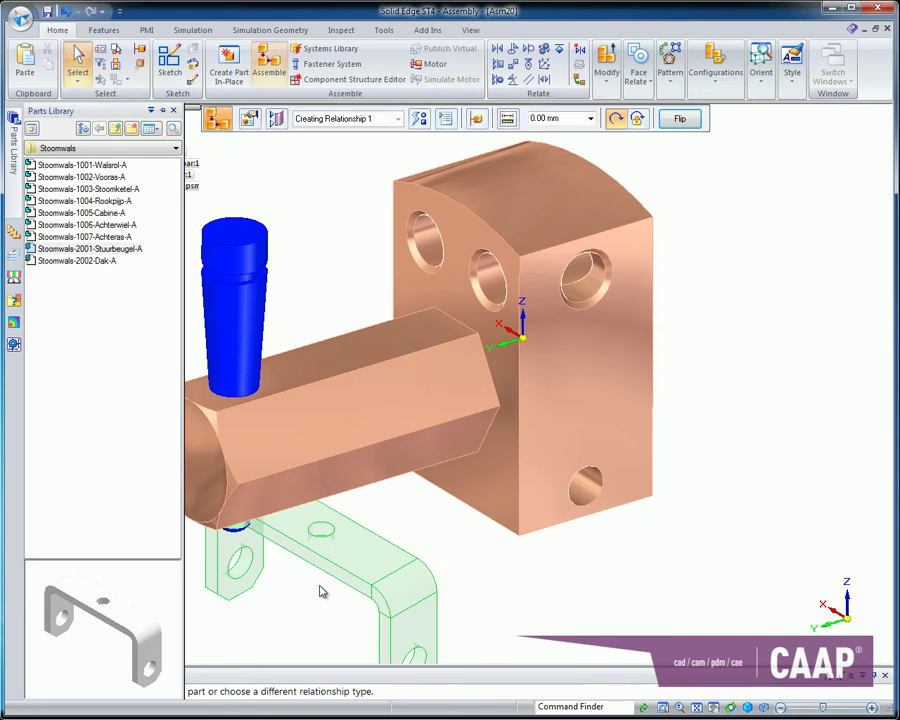
scroll(320, 587, "up", 2)
scroll(327, 582, "up", 2)
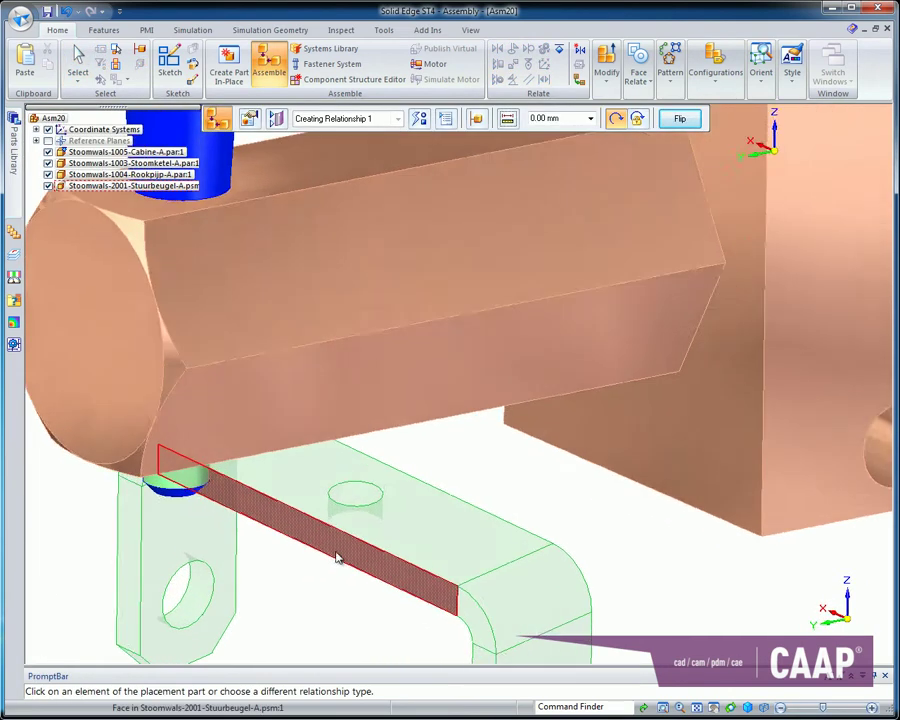
scroll(337, 553, "up", 2)
left_click(365, 458)
mouse_move(257, 458)
middle_mouse_down()
mouse_move(235, 434)
mouse_move(250, 360)
middle_mouse_up()
left_click(250, 360)
Mate the bracket face to the pin's top face and finish placing the bracket
middle_click_drag(301, 381, 277, 426)
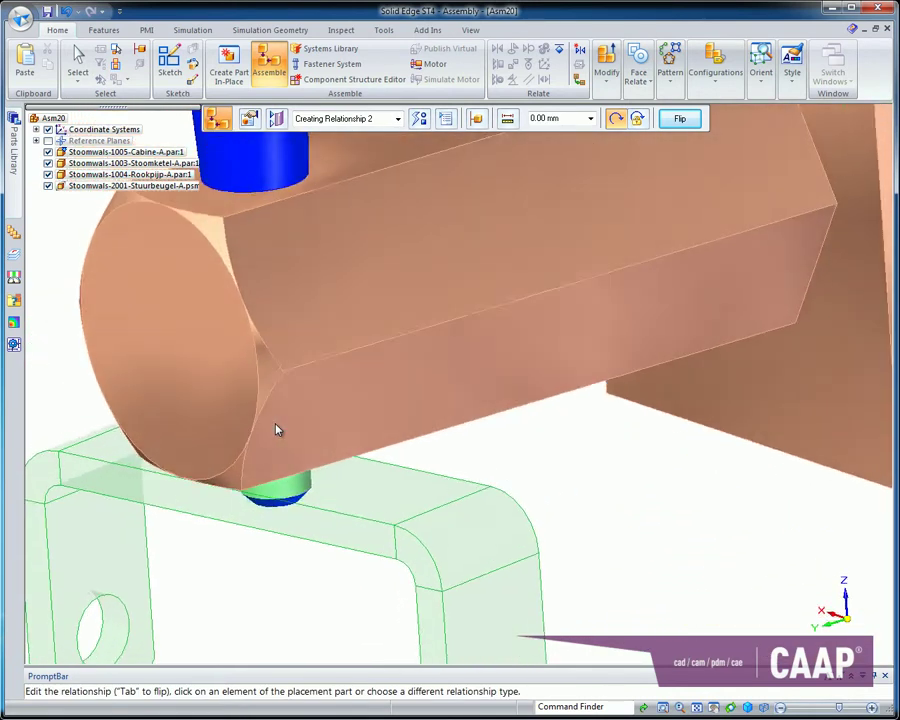
scroll(327, 508, "up", 2)
scroll(327, 508, "up", 1)
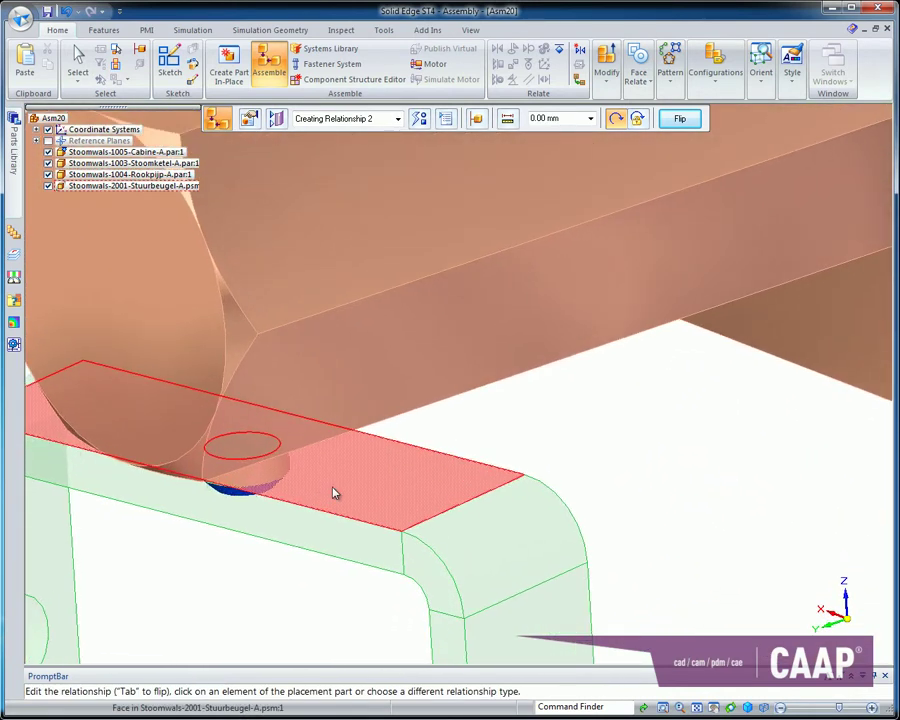
left_click(335, 493)
mouse_move(331, 485)
middle_mouse_down()
mouse_move(282, 508)
mouse_move(274, 378)
middle_mouse_up()
scroll(274, 378, "up", 2)
scroll(316, 294, "up", 1)
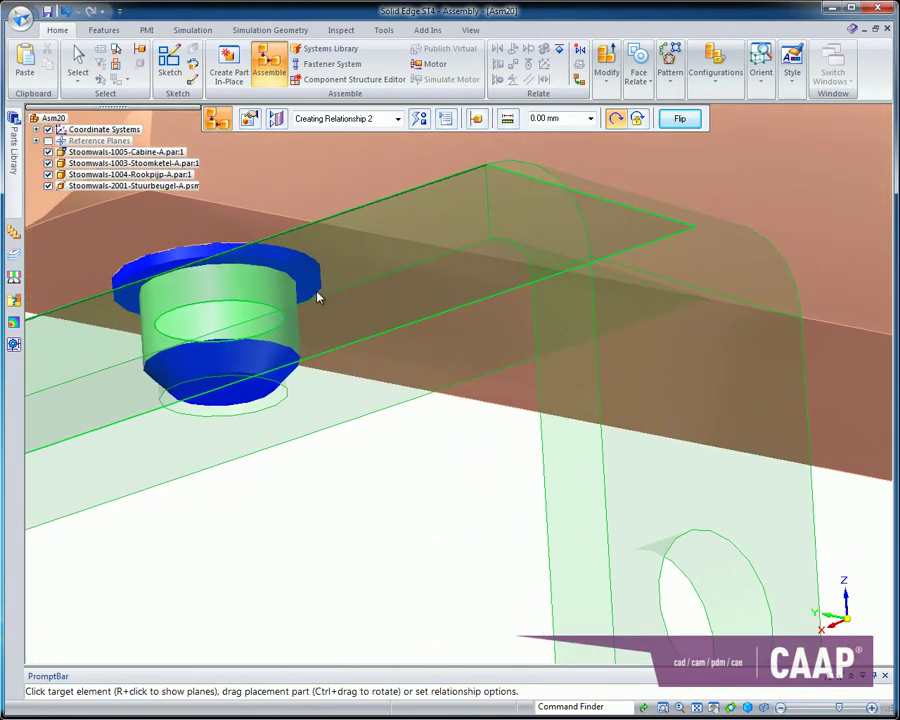
left_click(309, 288)
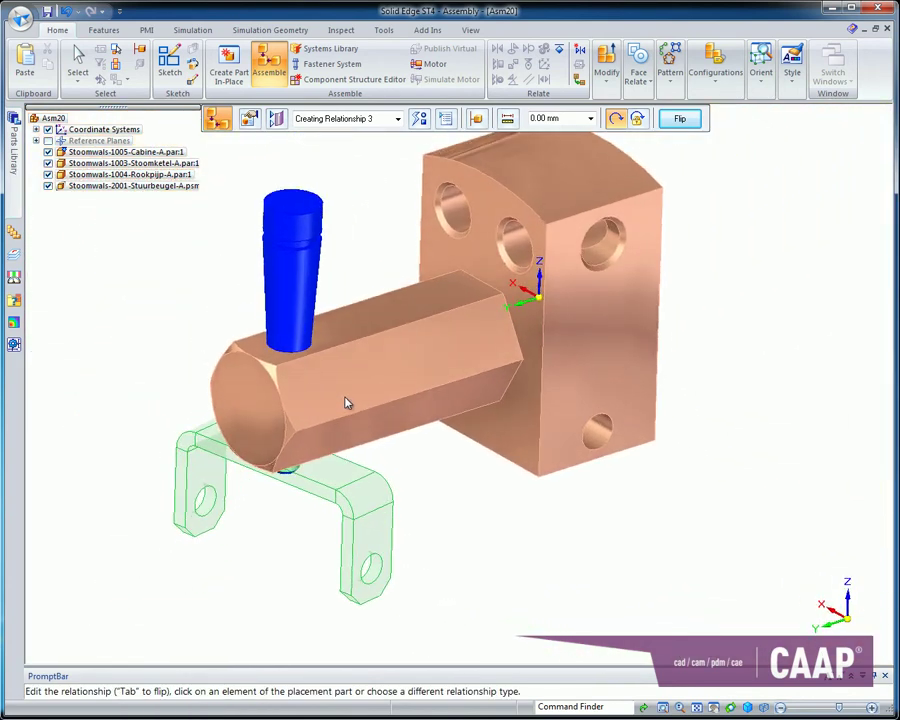
left_click(77, 62)
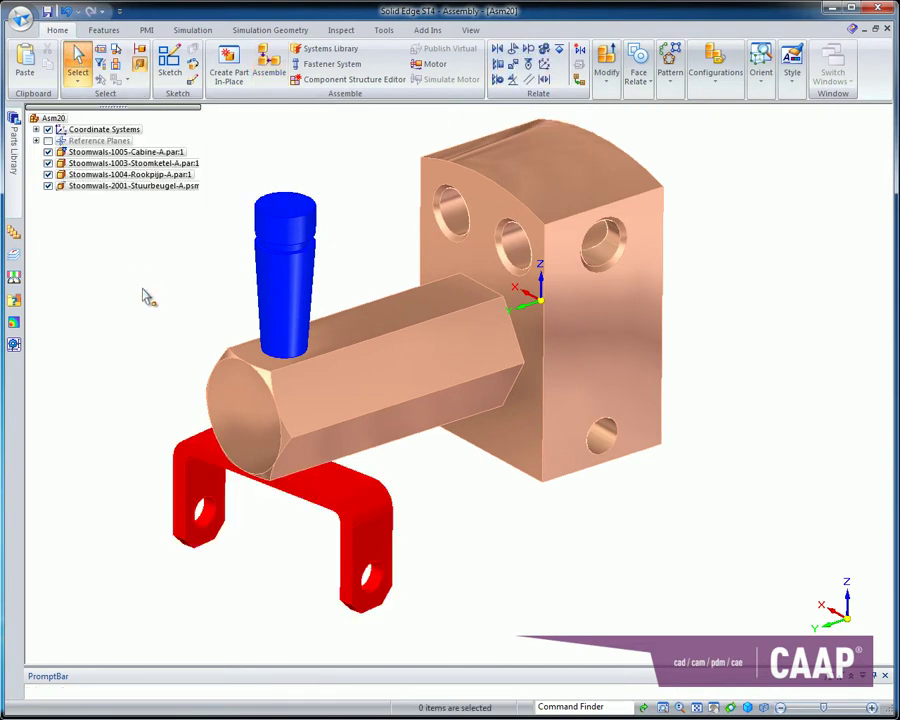
Place Stoomwals-1002-Vooras-A with its shaft through the bracket's hole, then select the bracket for options
left_click(20, 176)
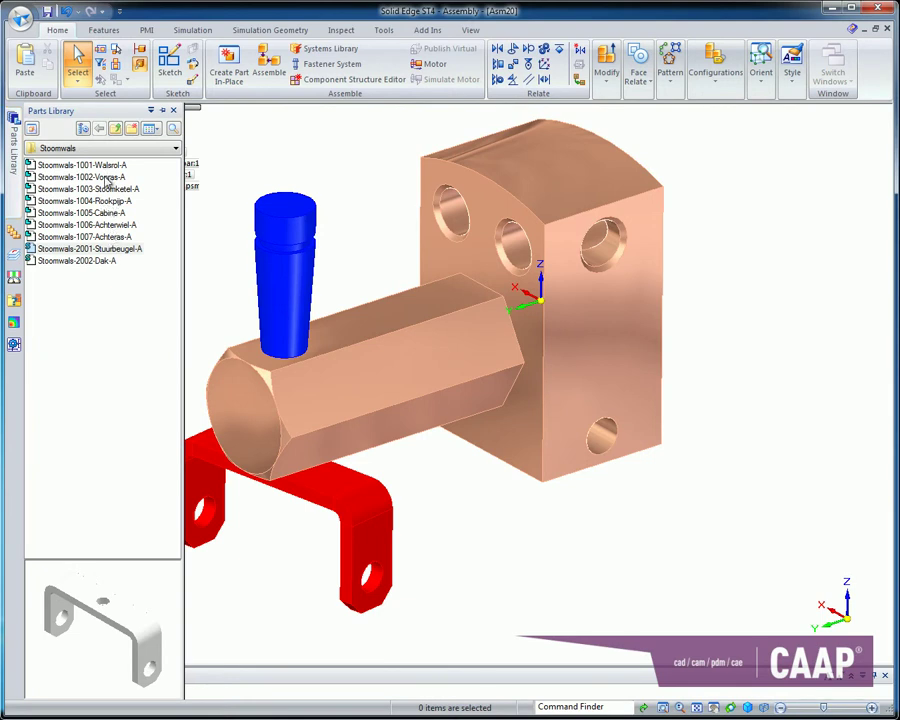
left_click_drag(107, 178, 348, 186)
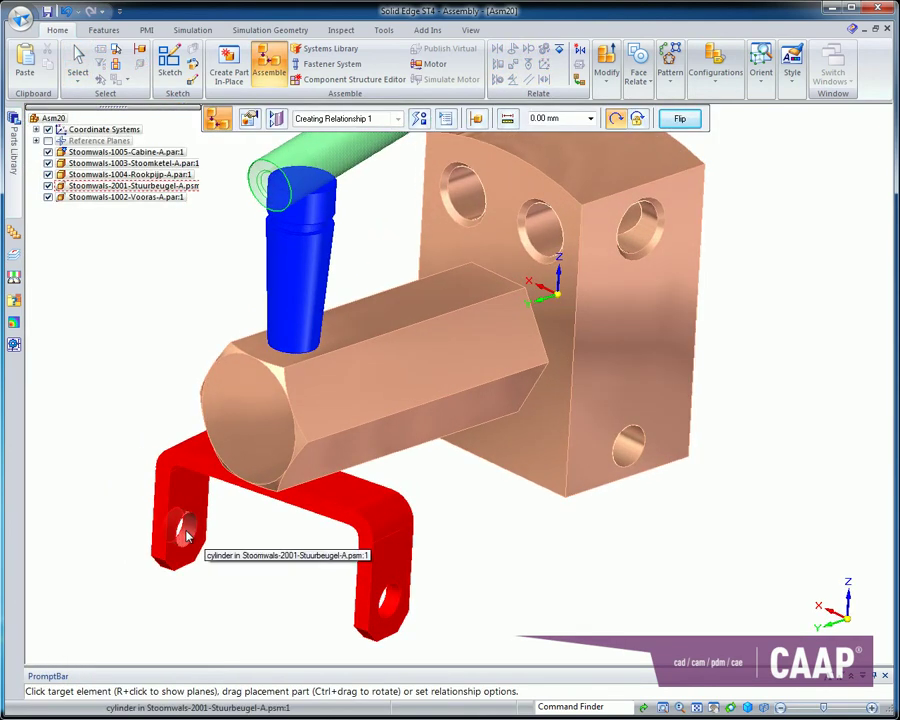
left_click(186, 535)
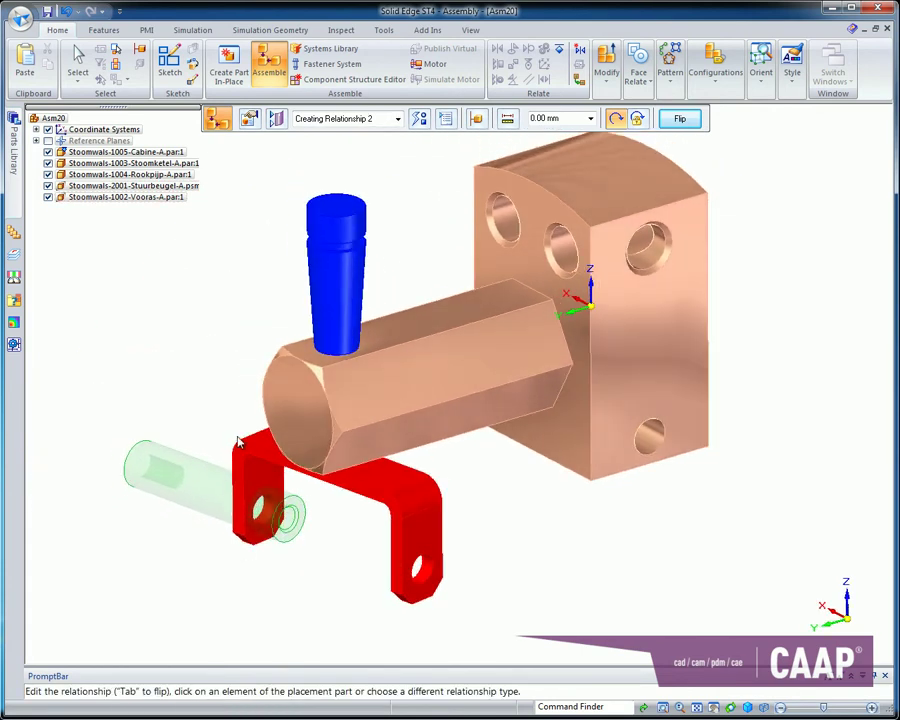
left_click(77, 62)
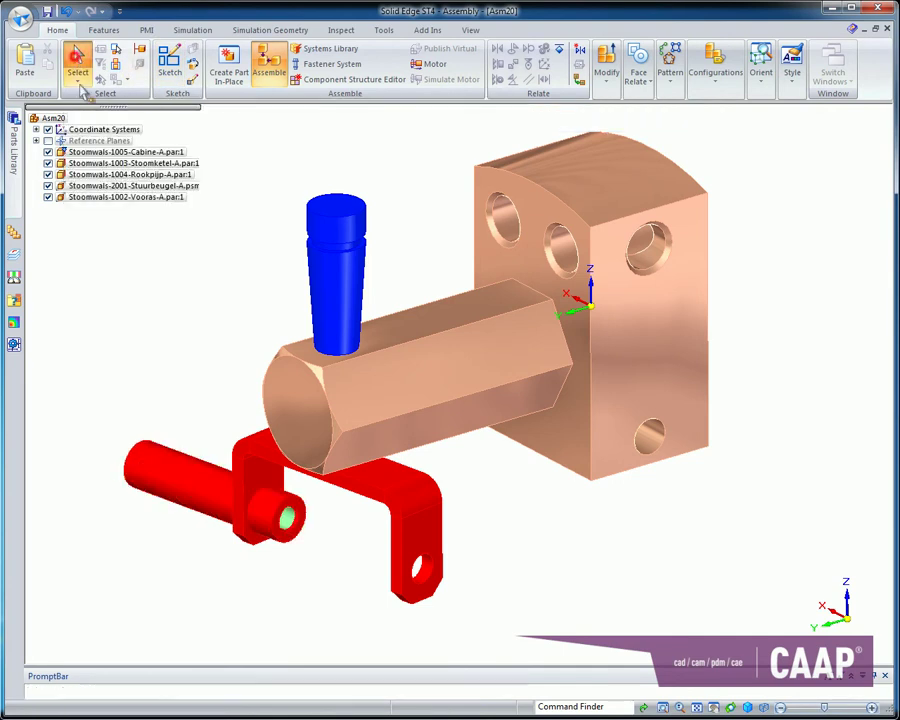
left_click(402, 494)
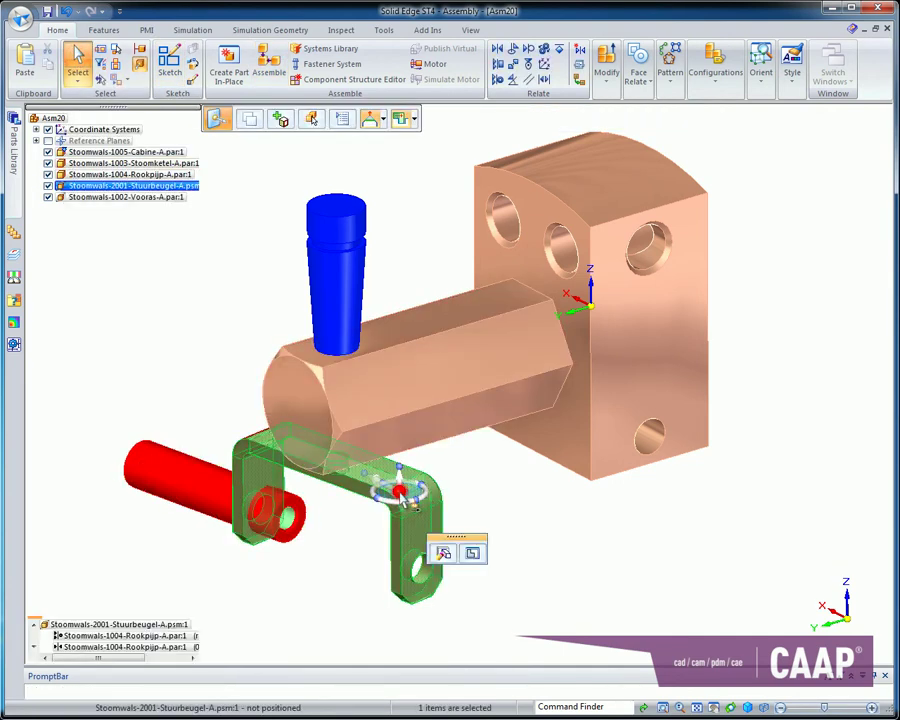
right_click(347, 487)
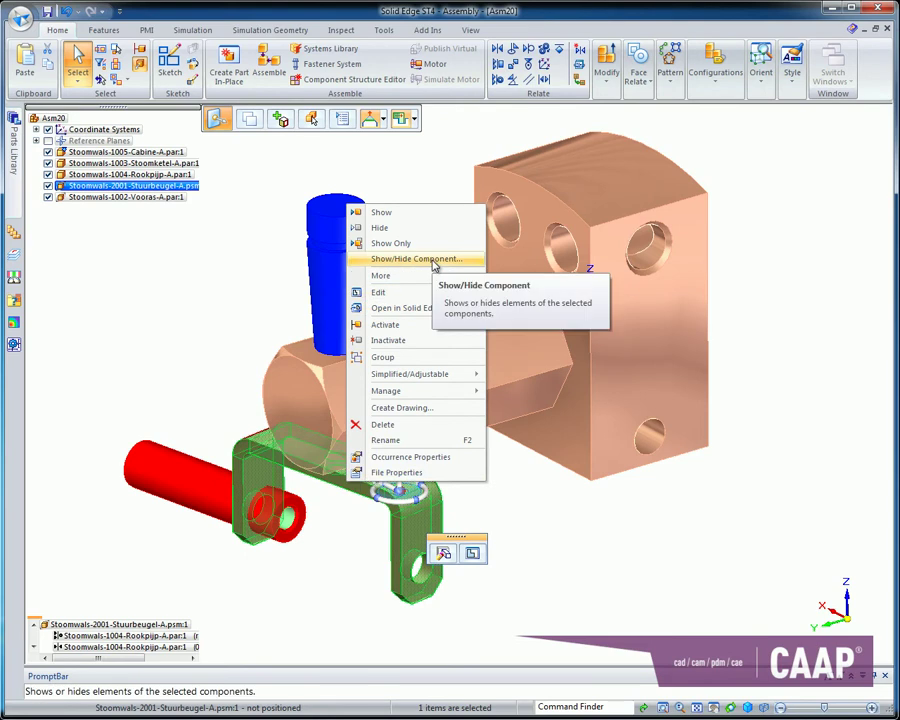
Set Reference planes to On for the Stuurbeugel bracket in Show/Hide Component and apply
left_click(433, 261)
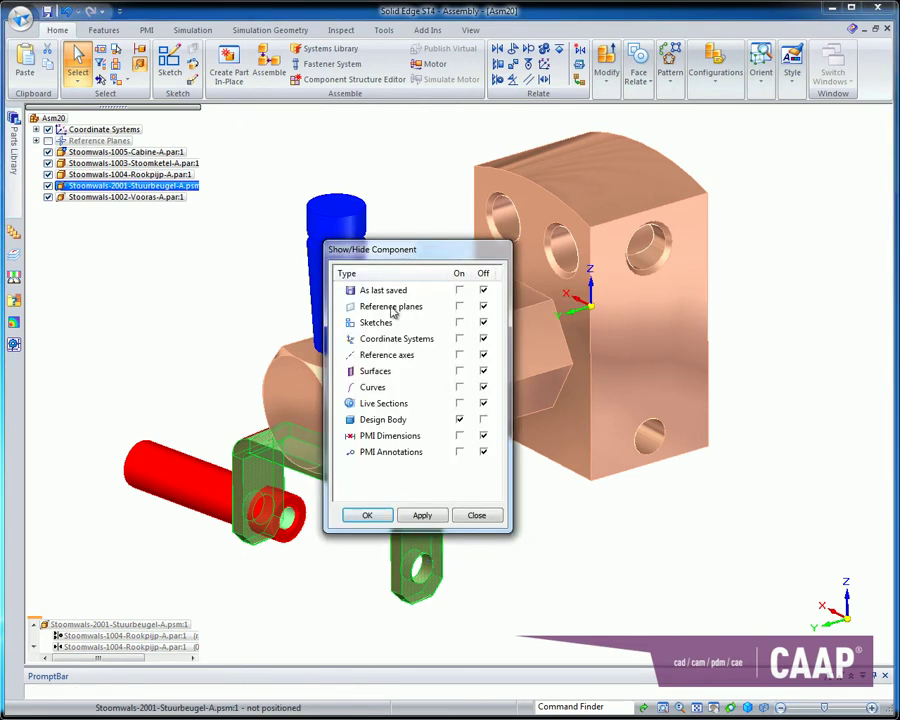
left_click(459, 306)
left_click(422, 514)
left_click(370, 515)
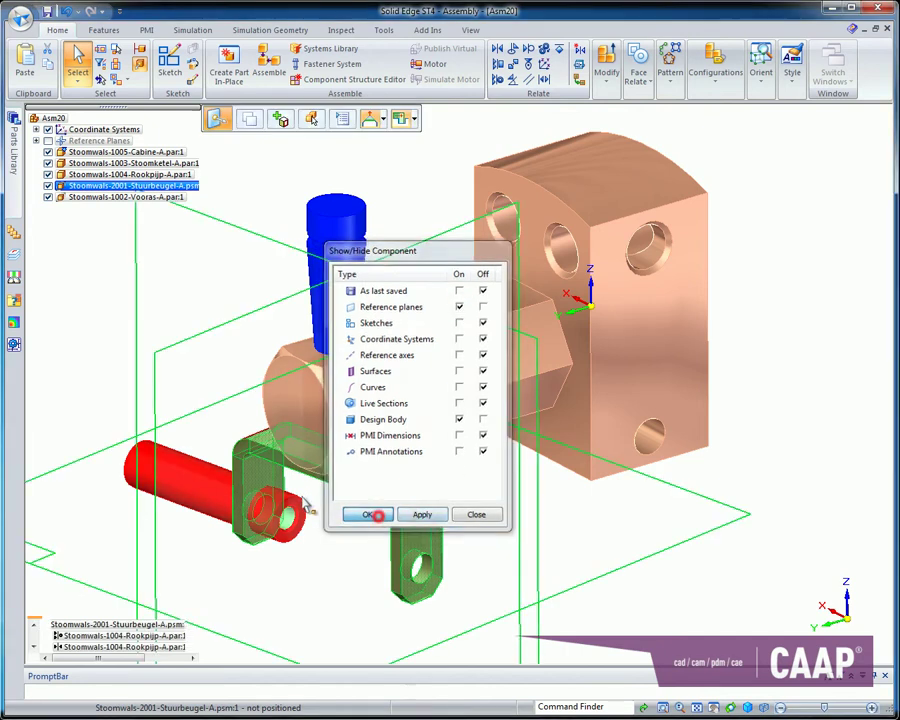
left_click(86, 362)
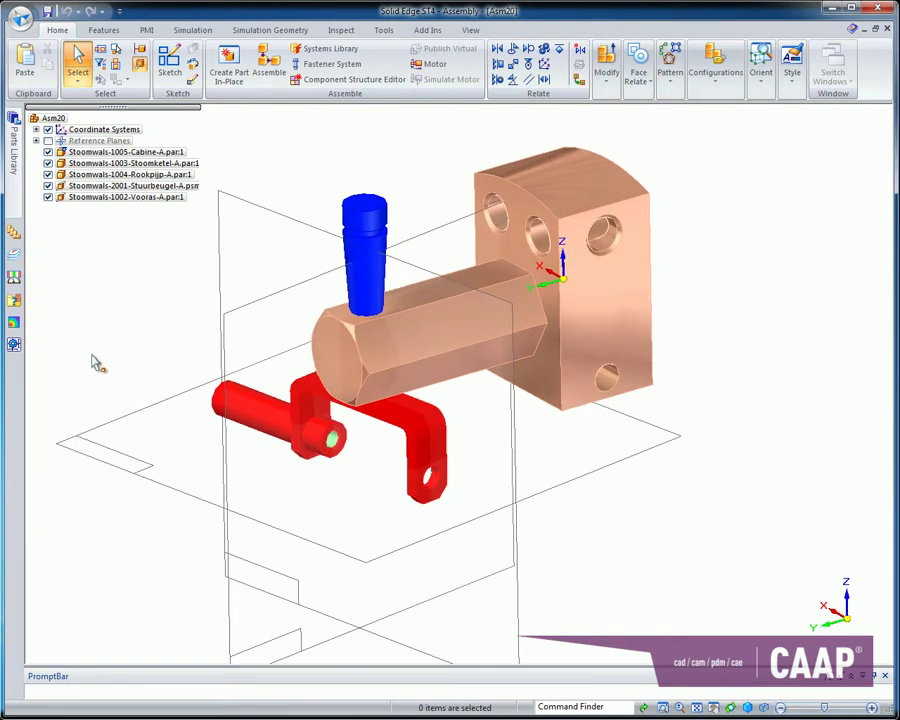
Show the Vooras axle's reference planes and mate its Right plane to the bracket's Right plane
right_click(220, 404)
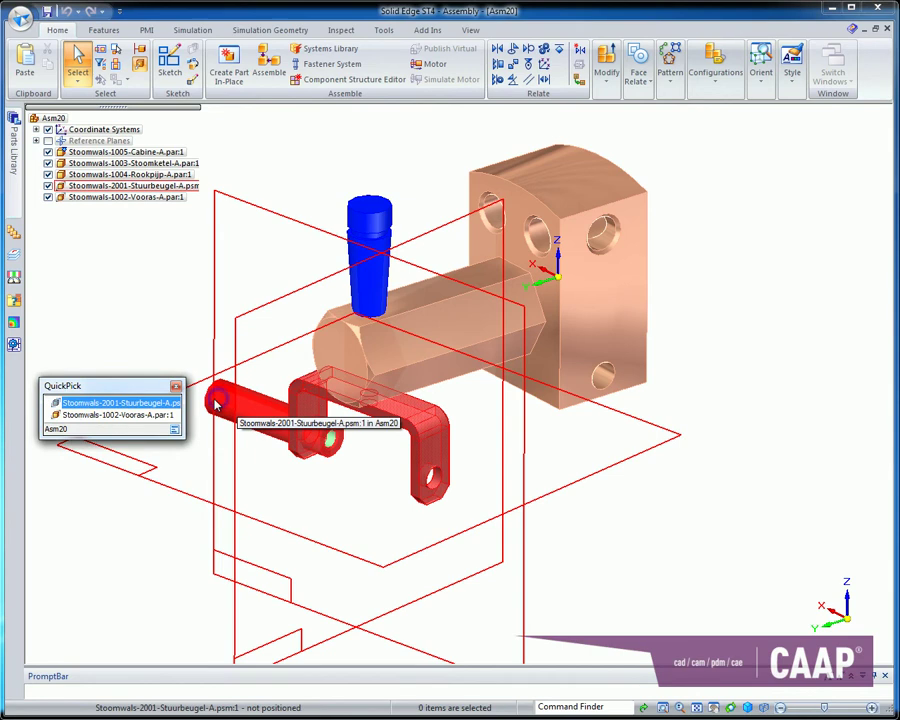
left_click(130, 414)
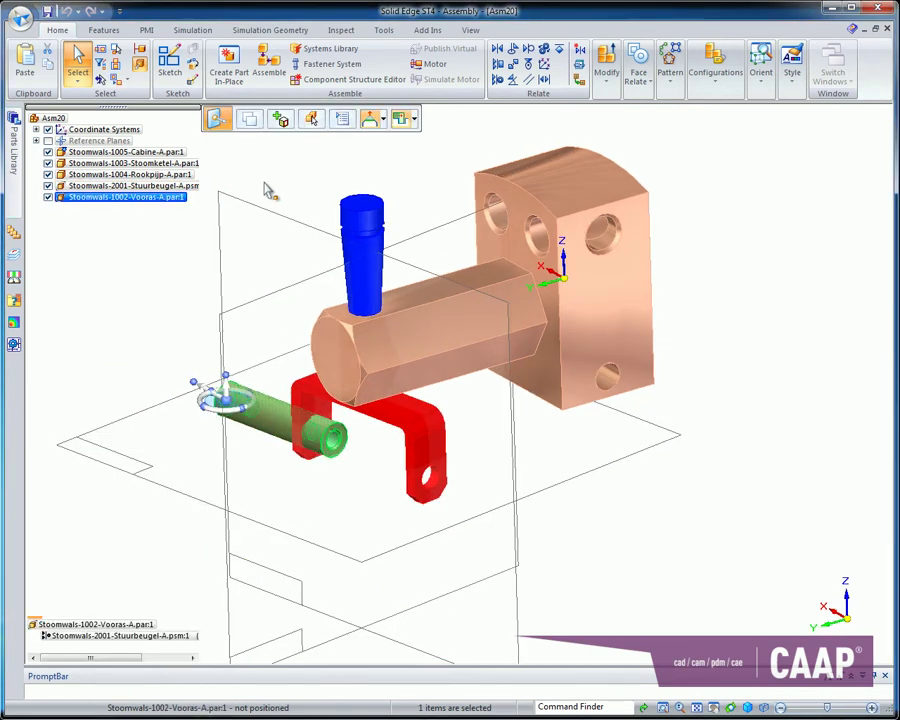
left_click(272, 68)
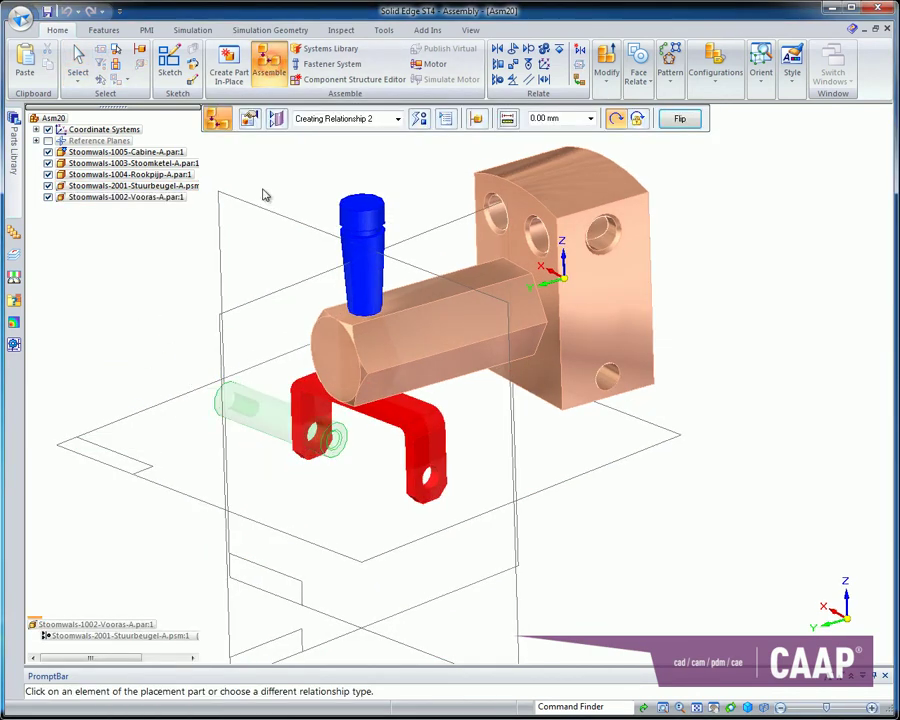
left_click(276, 118)
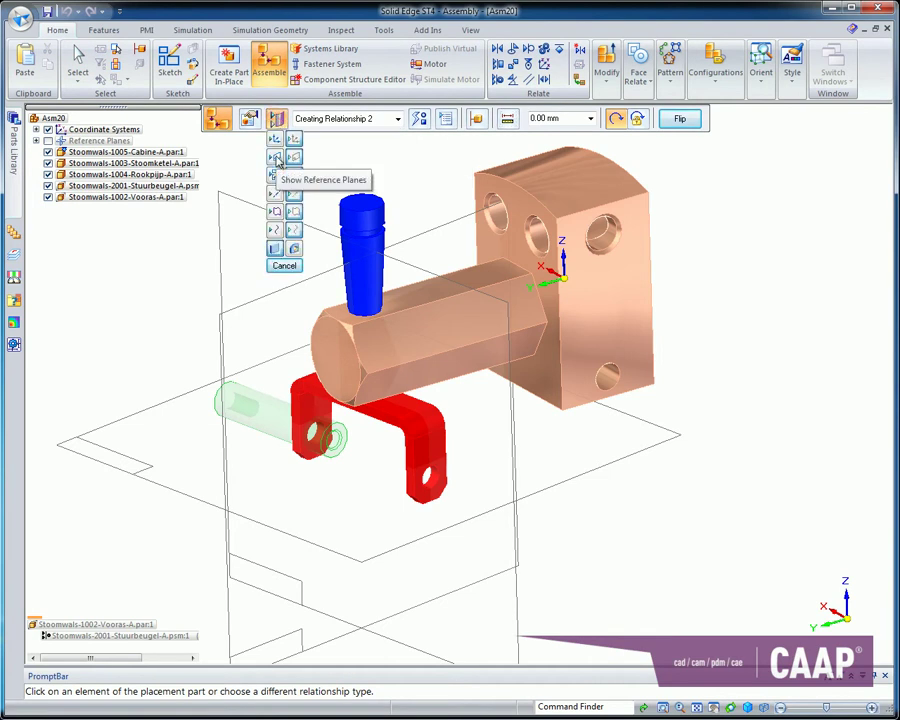
left_click(277, 159)
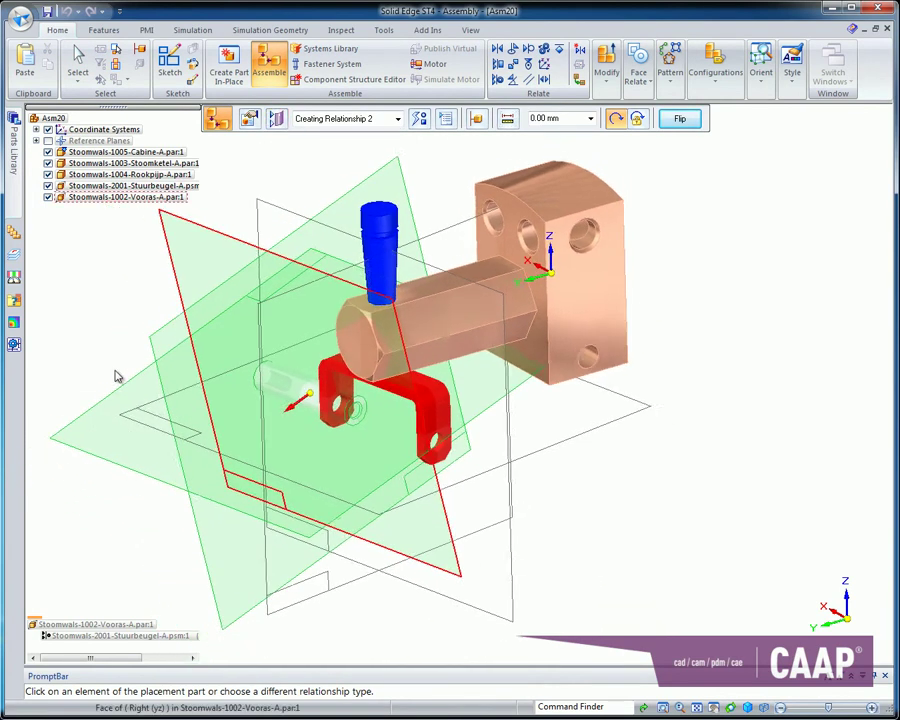
left_click(246, 561)
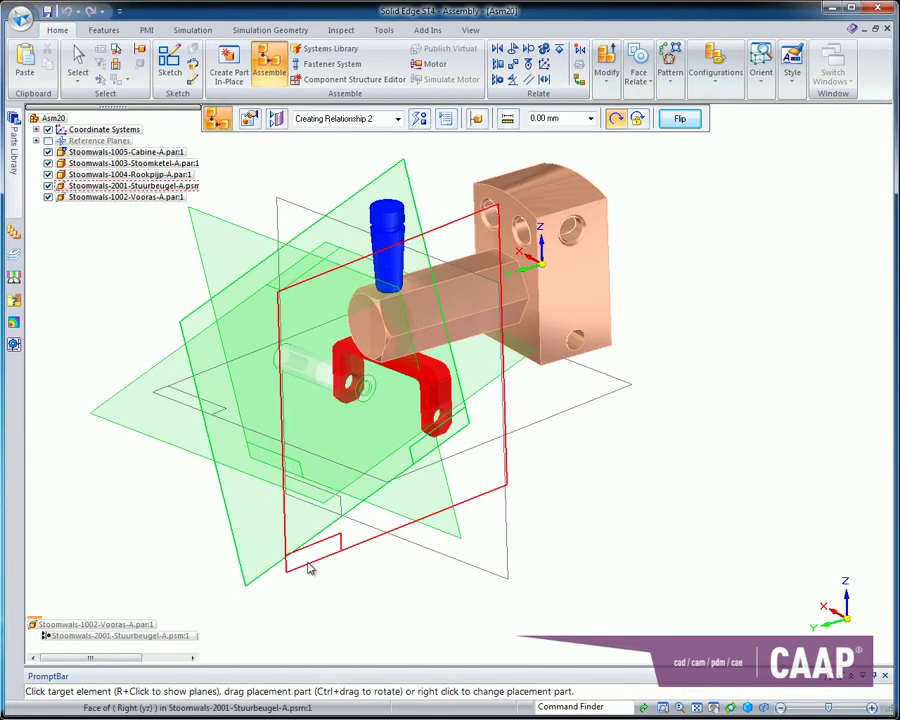
left_click(305, 558)
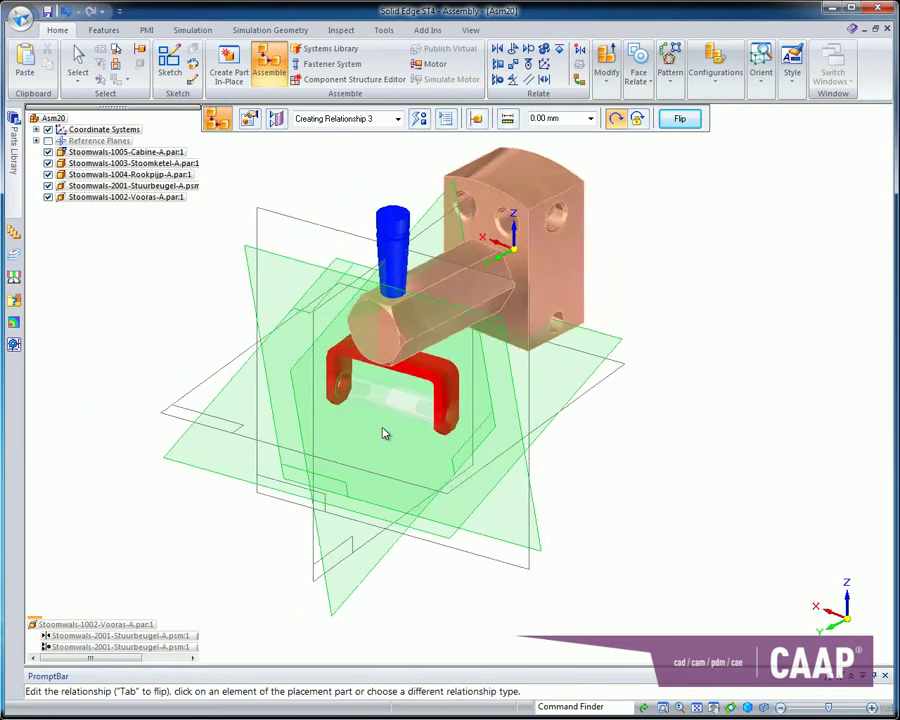
left_click(79, 61)
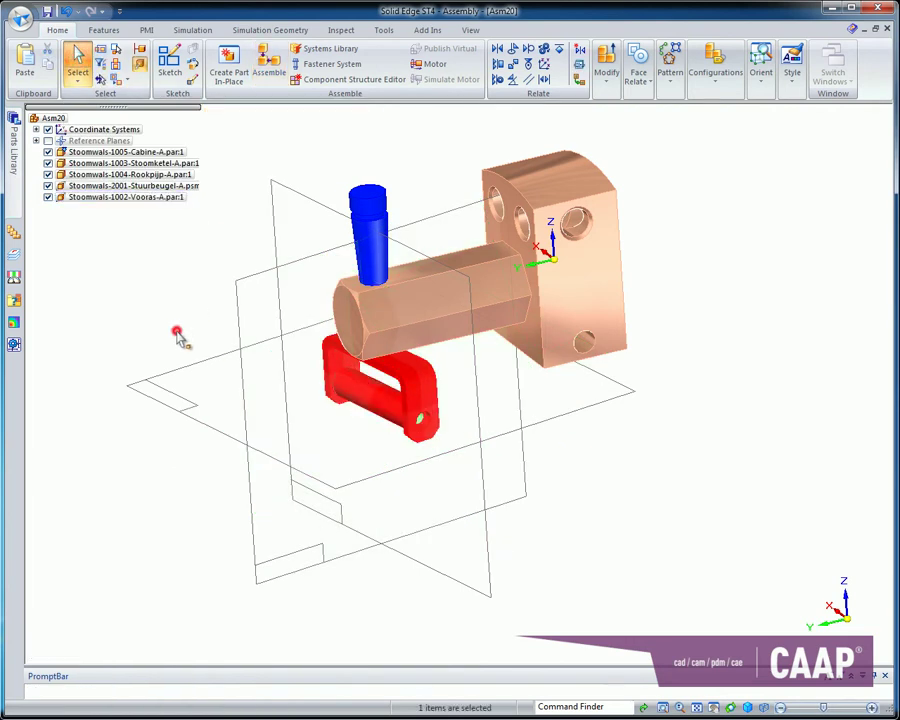
Lock the Vooras axle's rotation on its bracket relationship and reopen the Stoomwals parts library
mouse_move(178, 392)
middle_mouse_down()
mouse_move(300, 445)
mouse_move(362, 416)
mouse_move(346, 398)
mouse_move(415, 577)
mouse_move(402, 574)
mouse_move(378, 437)
middle_mouse_up()
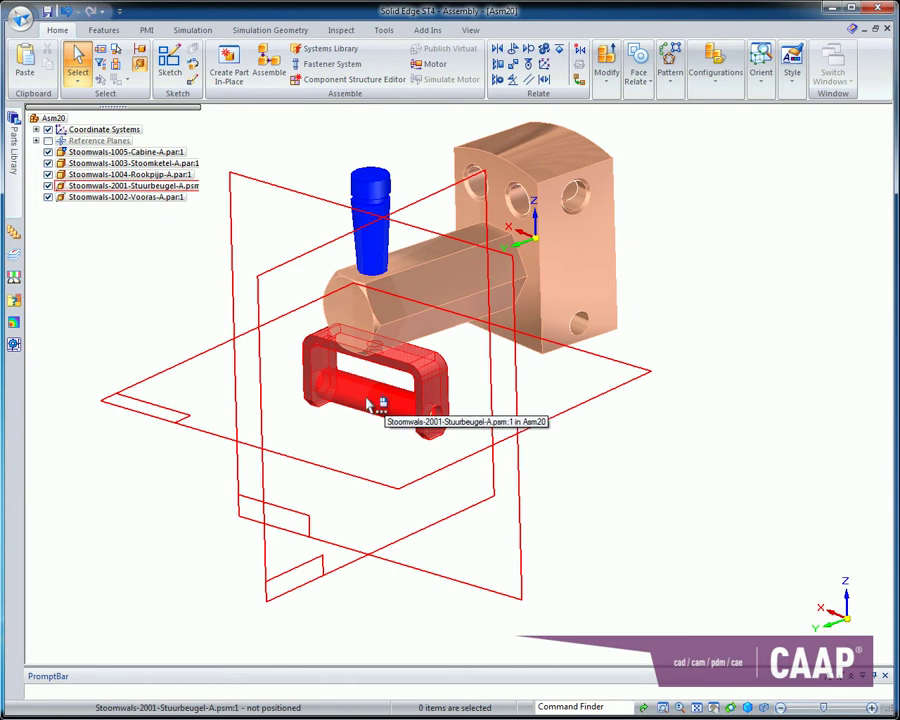
right_click(367, 403)
left_click(299, 414)
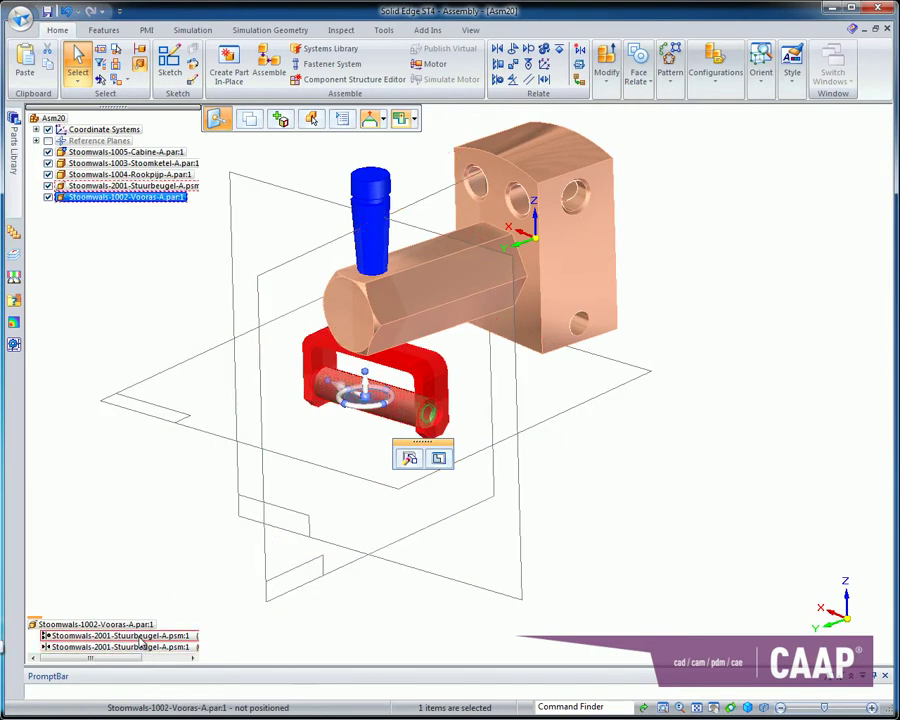
left_click(141, 637)
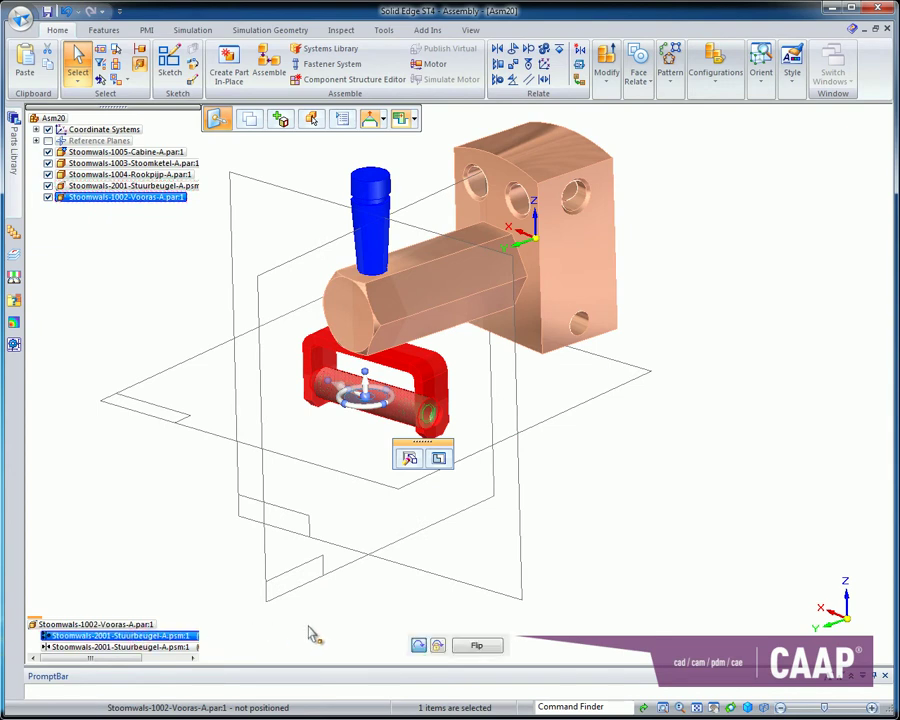
left_click(437, 646)
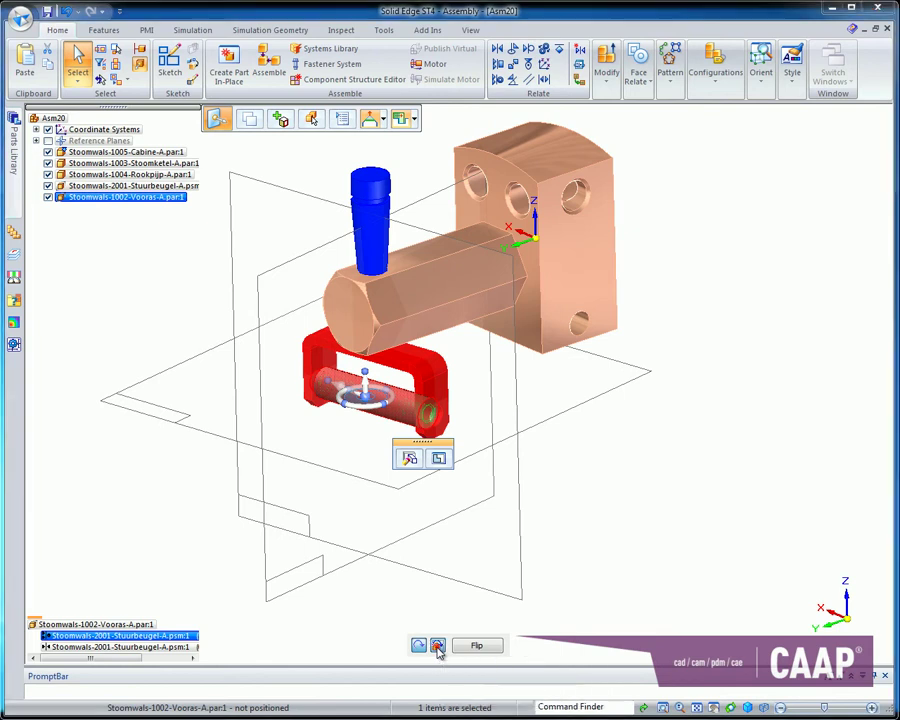
left_click(613, 493)
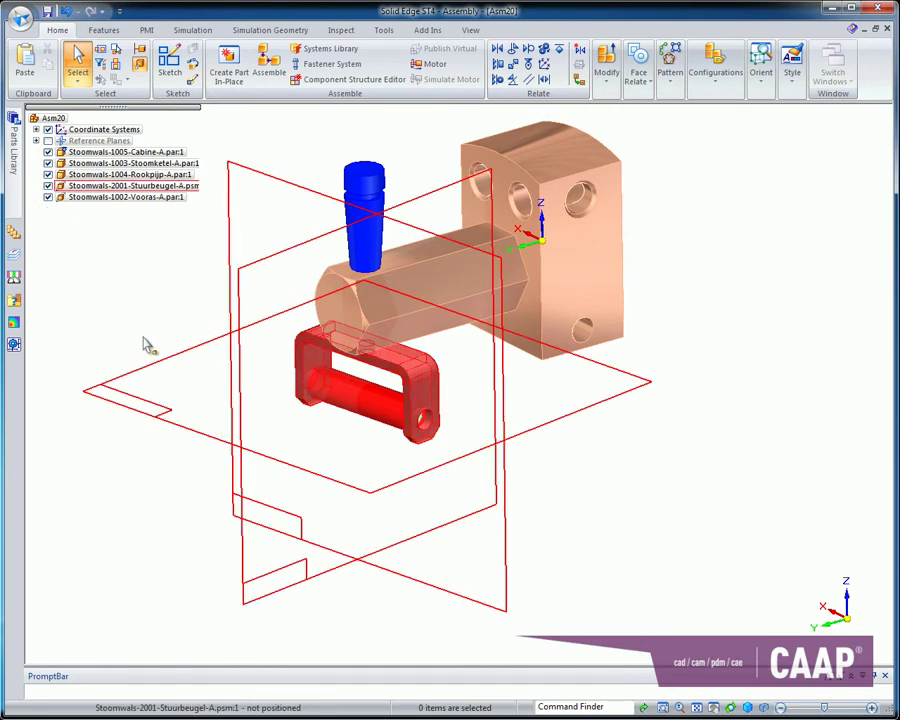
left_click(17, 172)
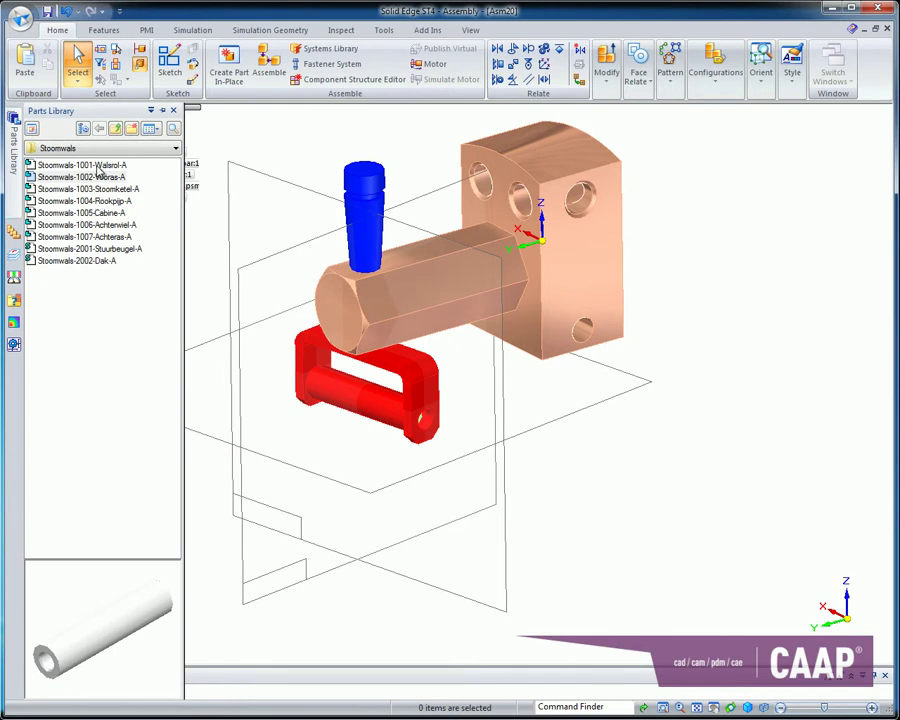
Bring Stoomwals-1001-Walsrol-A into the assembly and insert the roller into the bracket's hole
left_click(98, 166)
left_click_drag(94, 164, 262, 160)
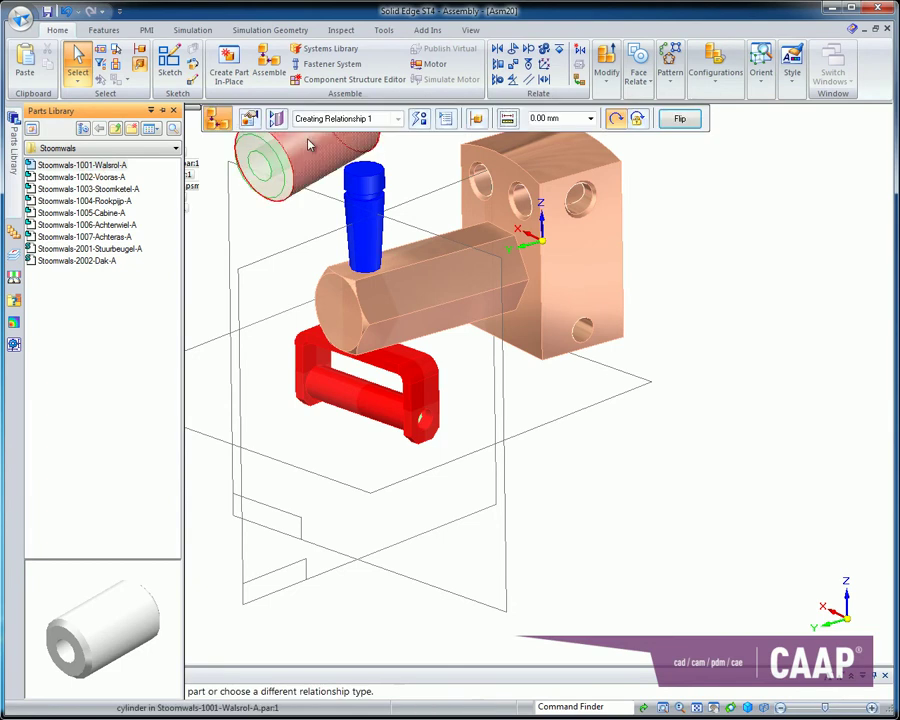
left_click(265, 172)
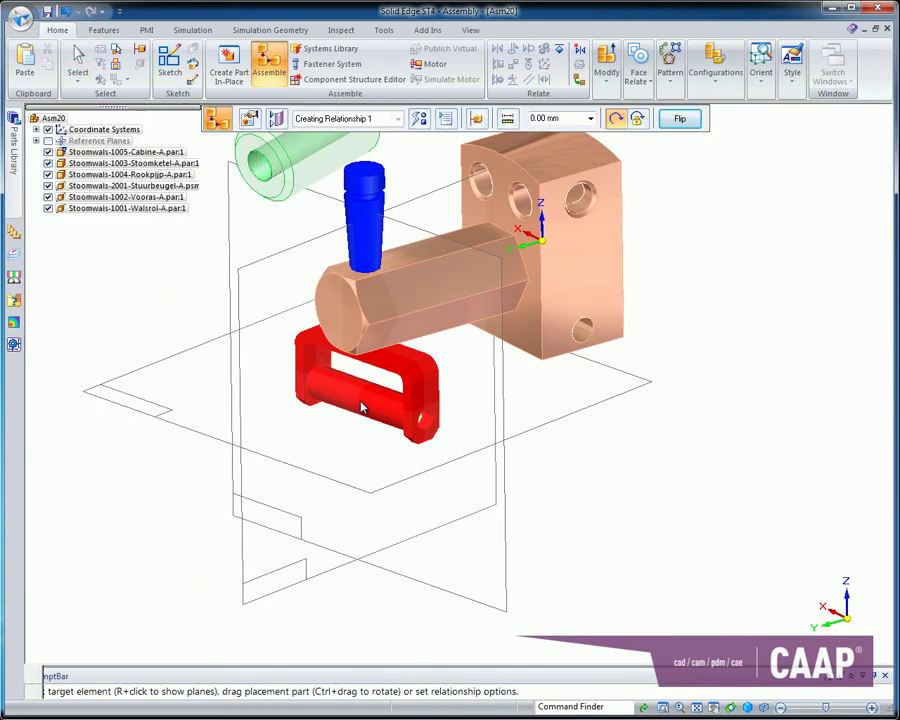
left_click(359, 401)
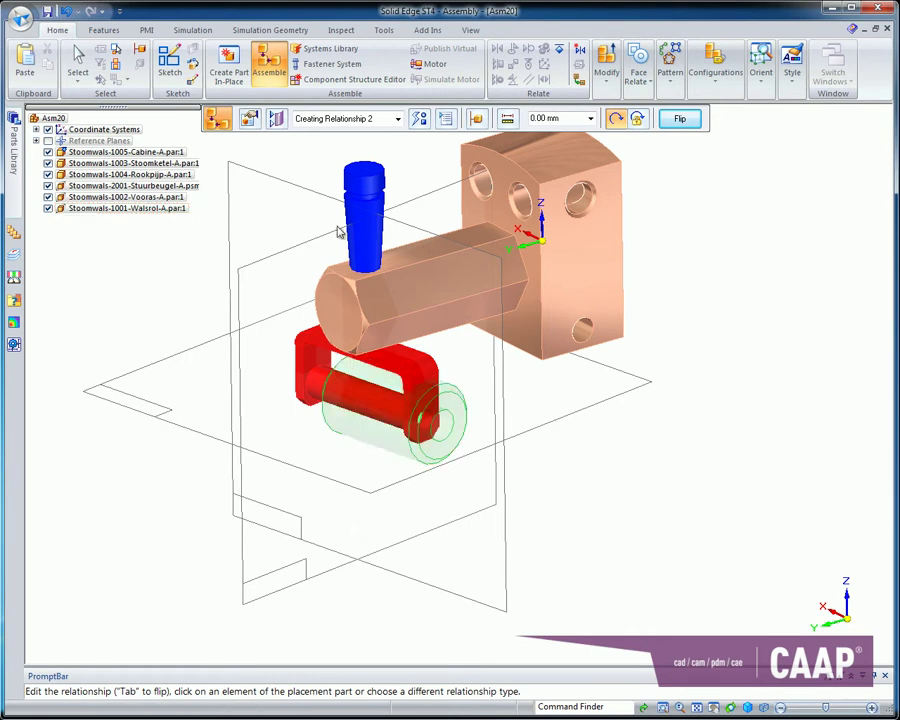
Show reference planes, align the plane to an assembly plane, finish placement and select the bracket
left_click(276, 119)
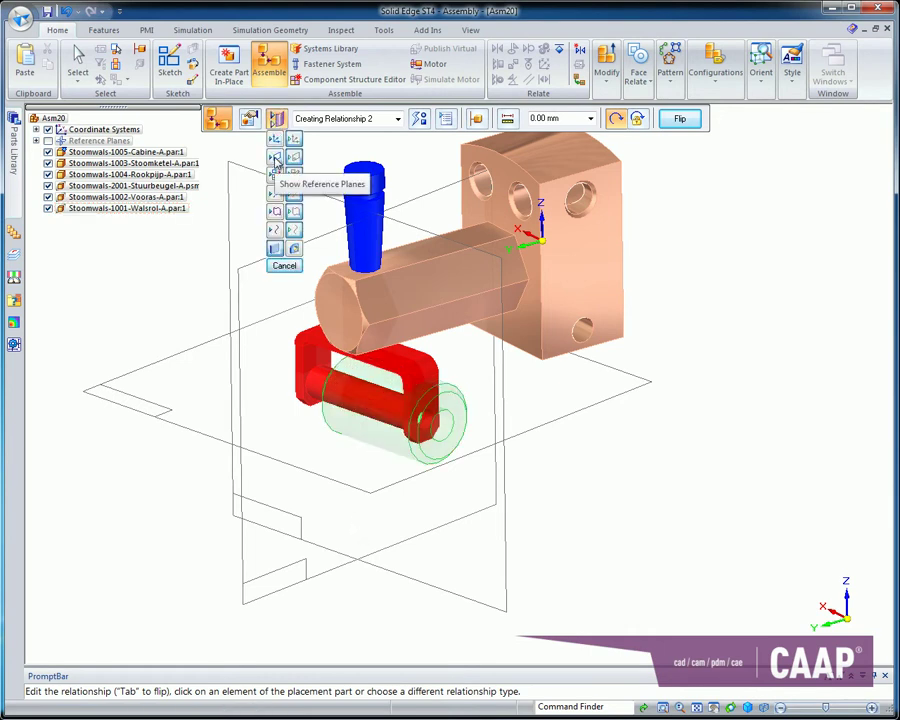
left_click(276, 162)
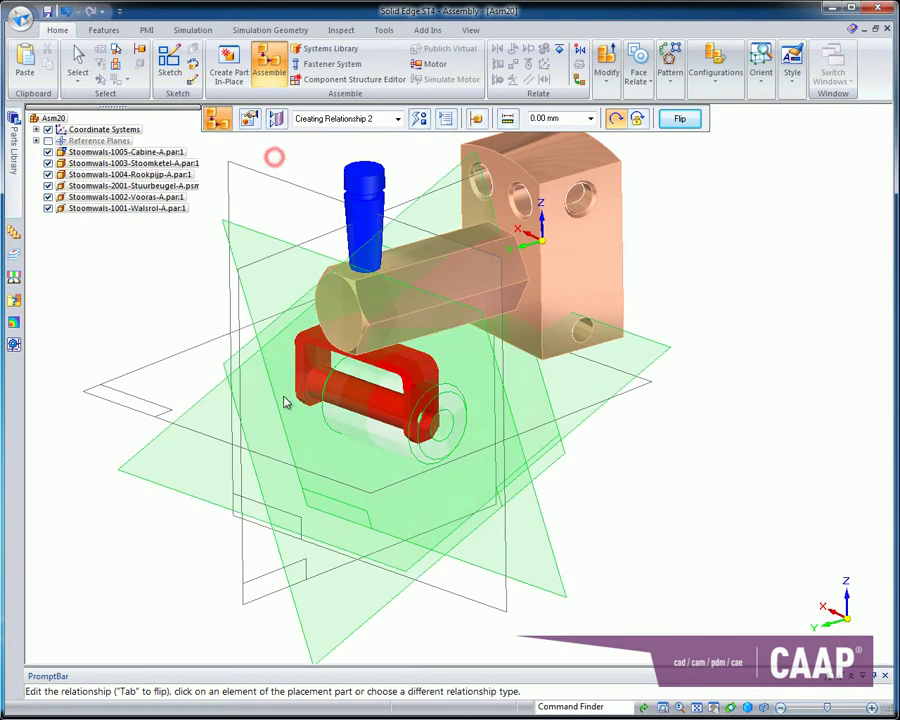
left_click(262, 586)
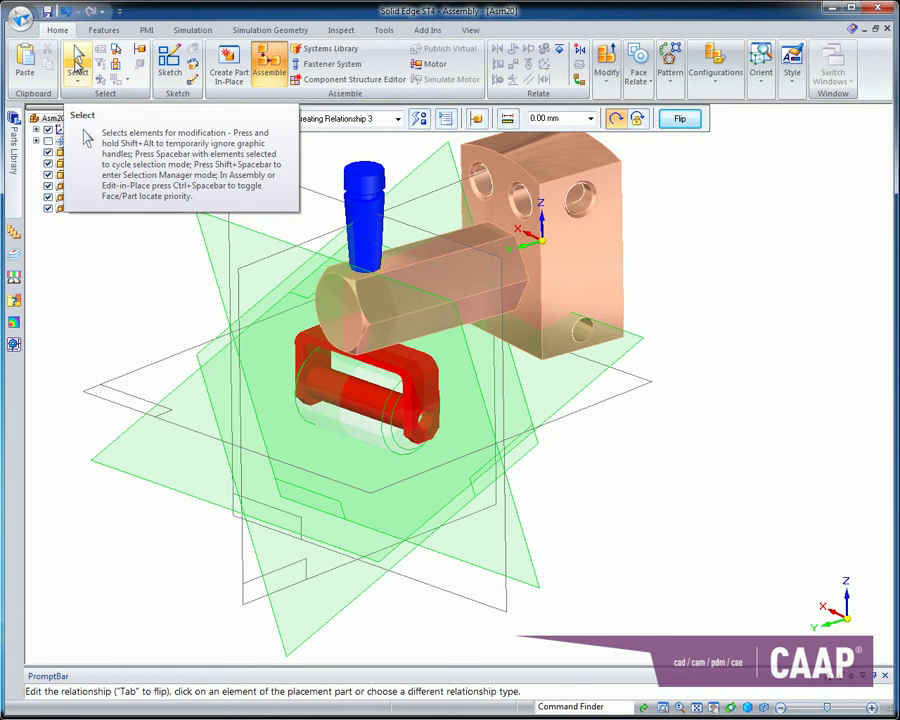
left_click(80, 62)
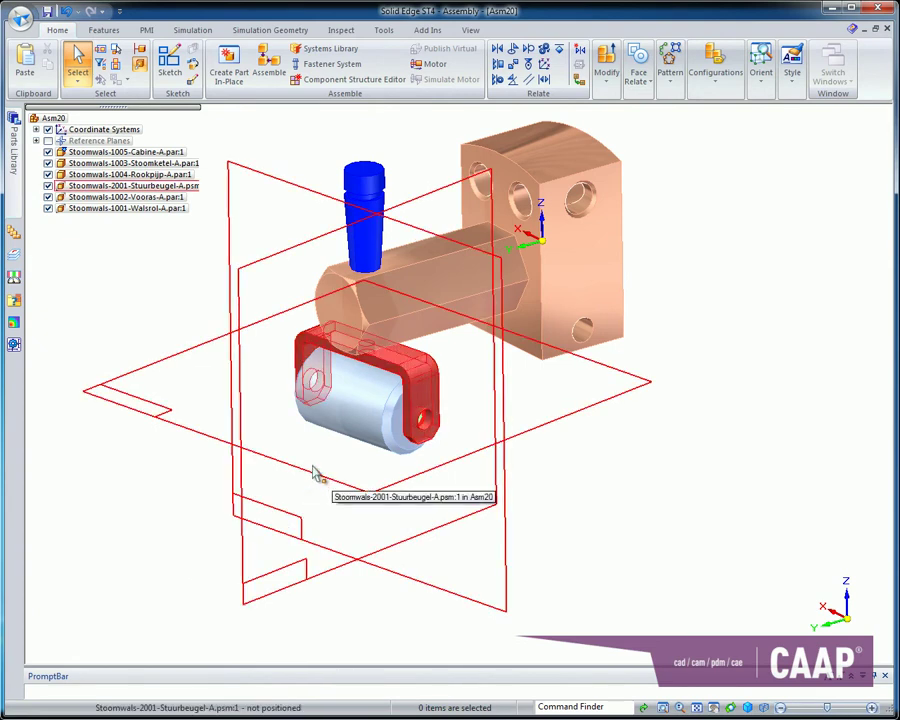
left_click(415, 393)
Set the Stuurbeugel bracket's Reference planes to Off in Show/Hide Component and deselect
right_click(280, 455)
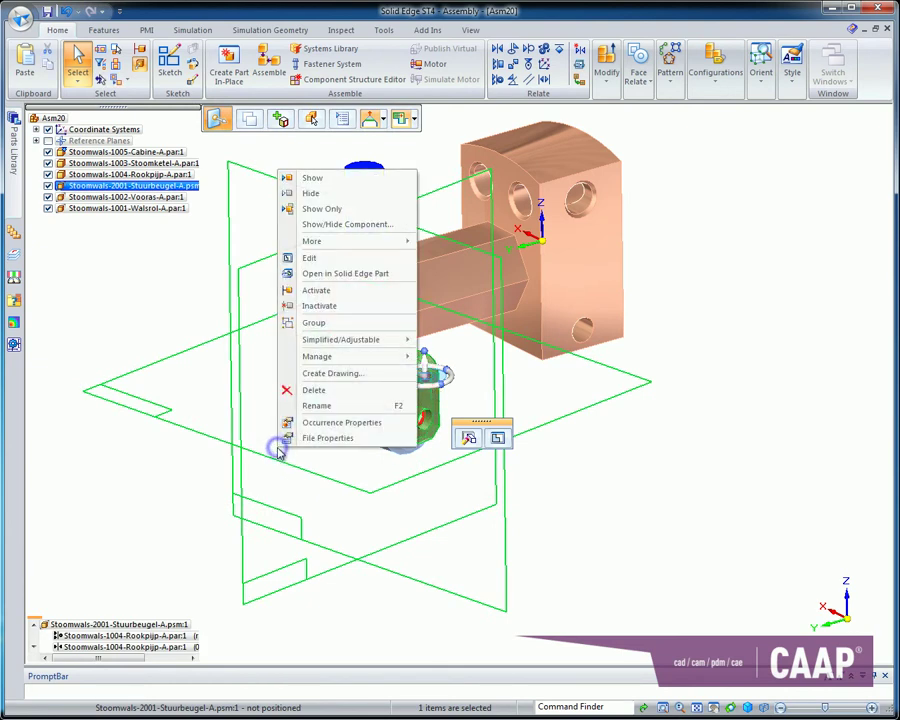
left_click(366, 226)
left_click(484, 307)
left_click(422, 515)
left_click(366, 515)
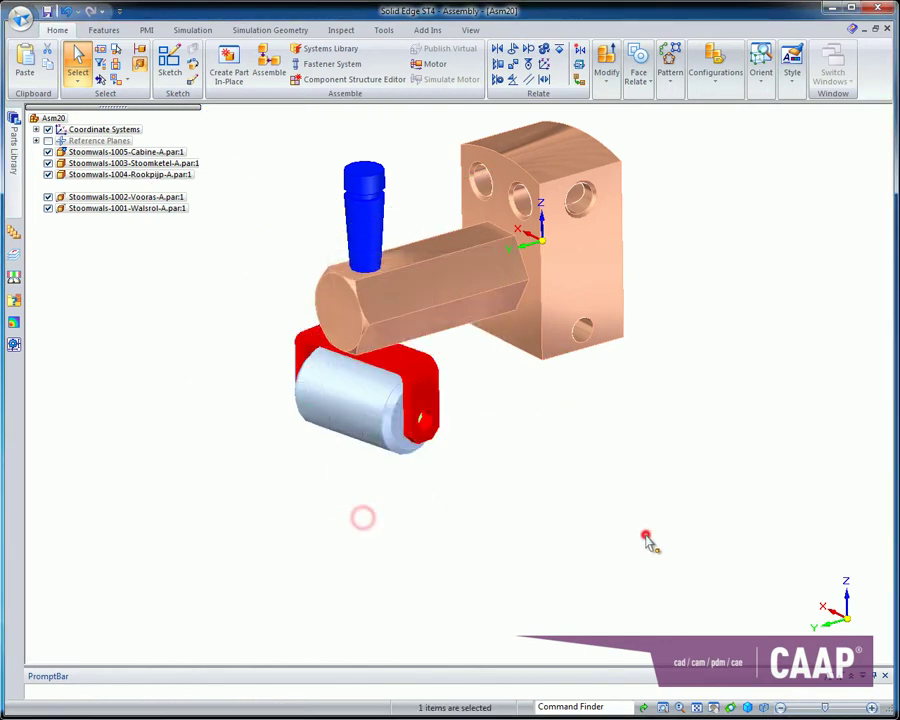
left_click(648, 541)
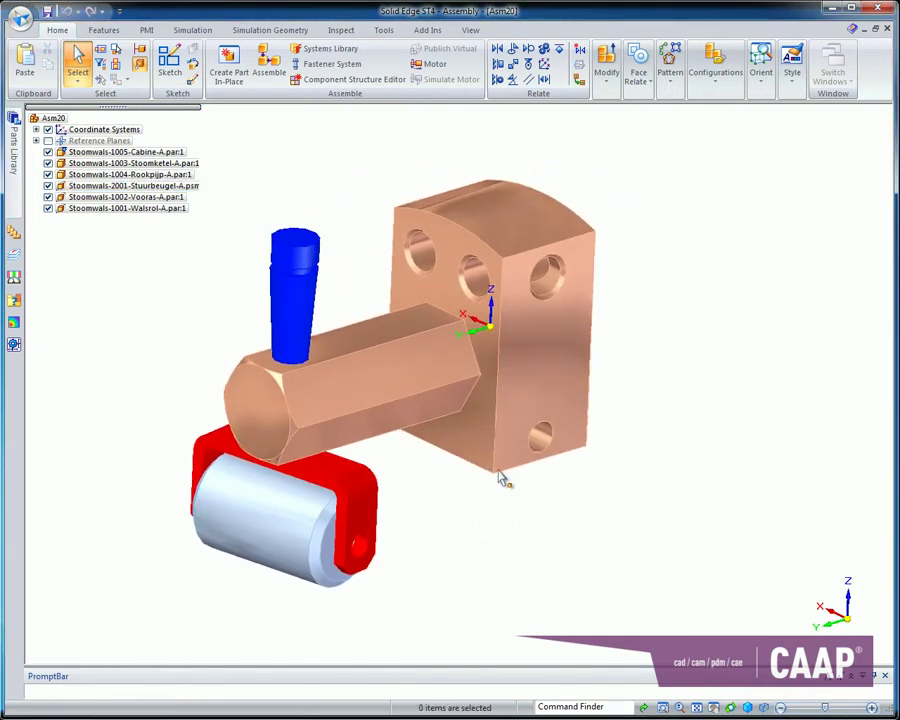
Place Stoomwals-2002-Dak-A from the Parts Library and mate it to the cabin's top face
left_click(15, 172)
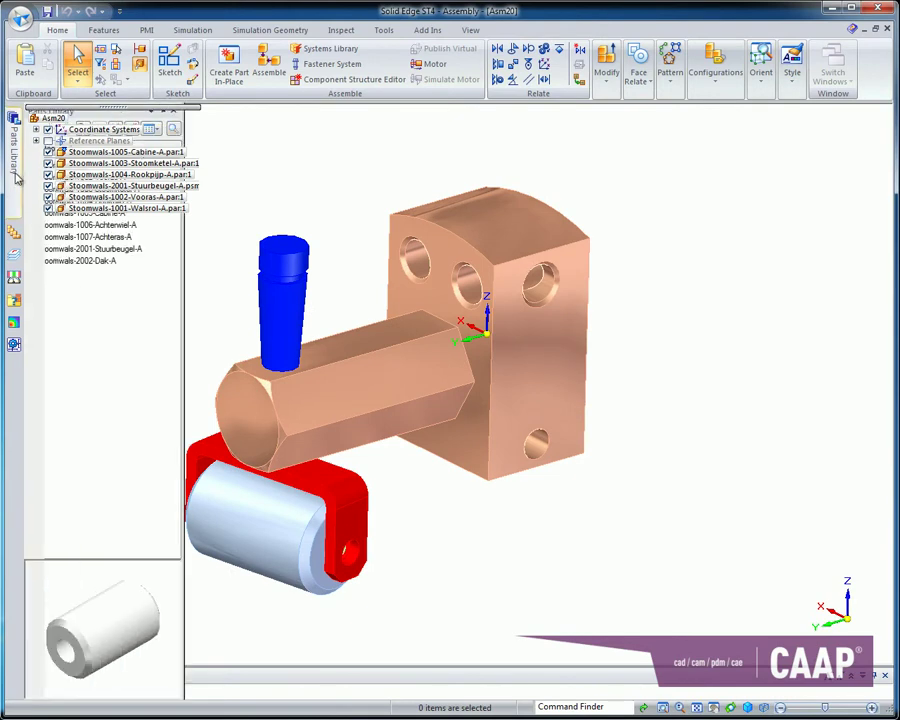
left_click_drag(100, 261, 662, 197)
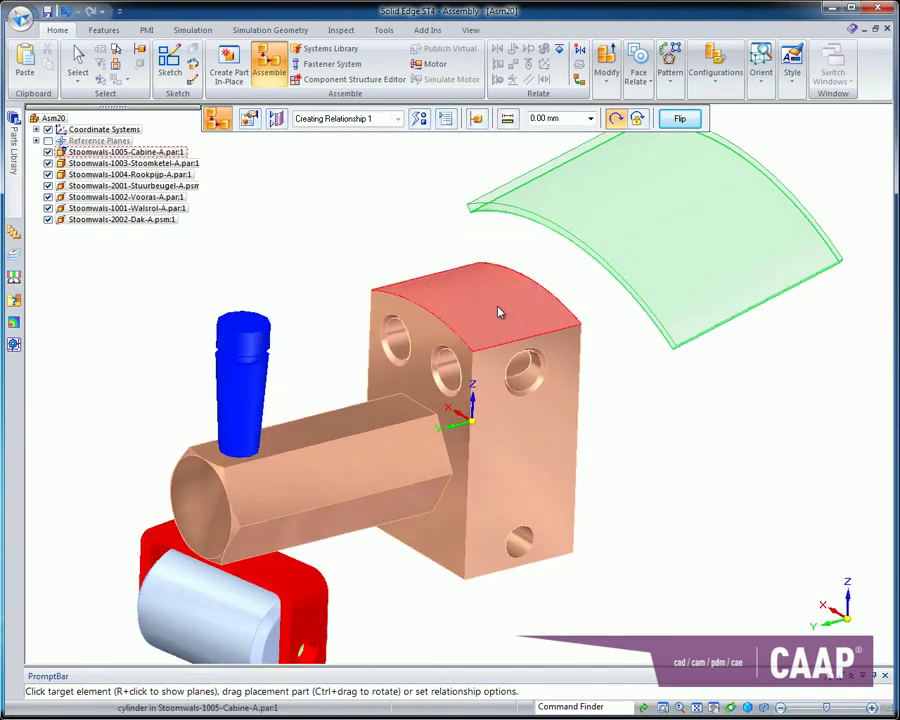
left_click(496, 305)
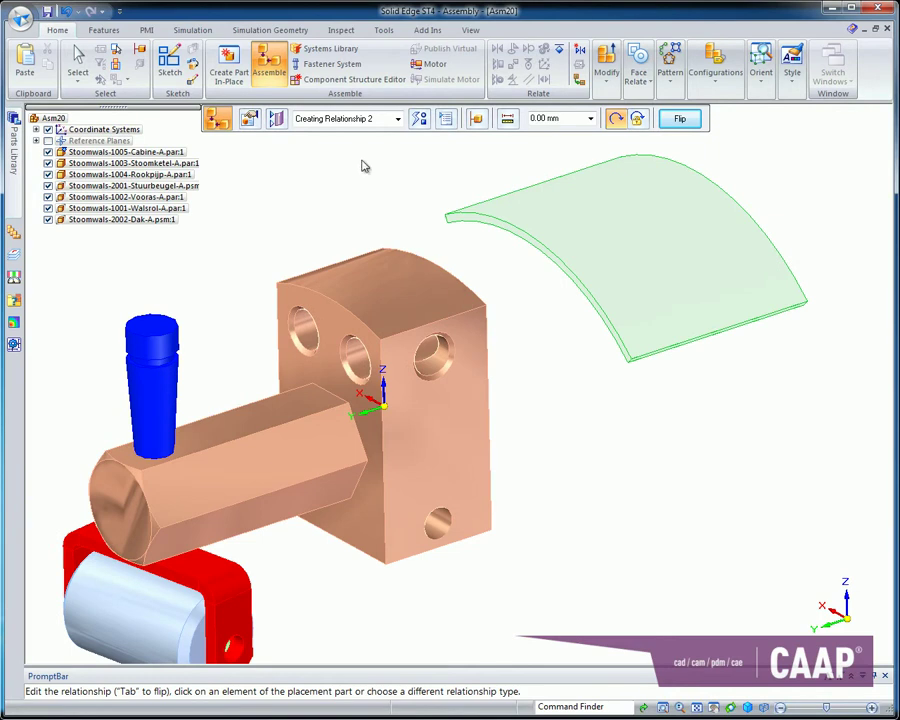
Show reference planes and align the roof's side and front planes to the base plane
left_click(276, 119)
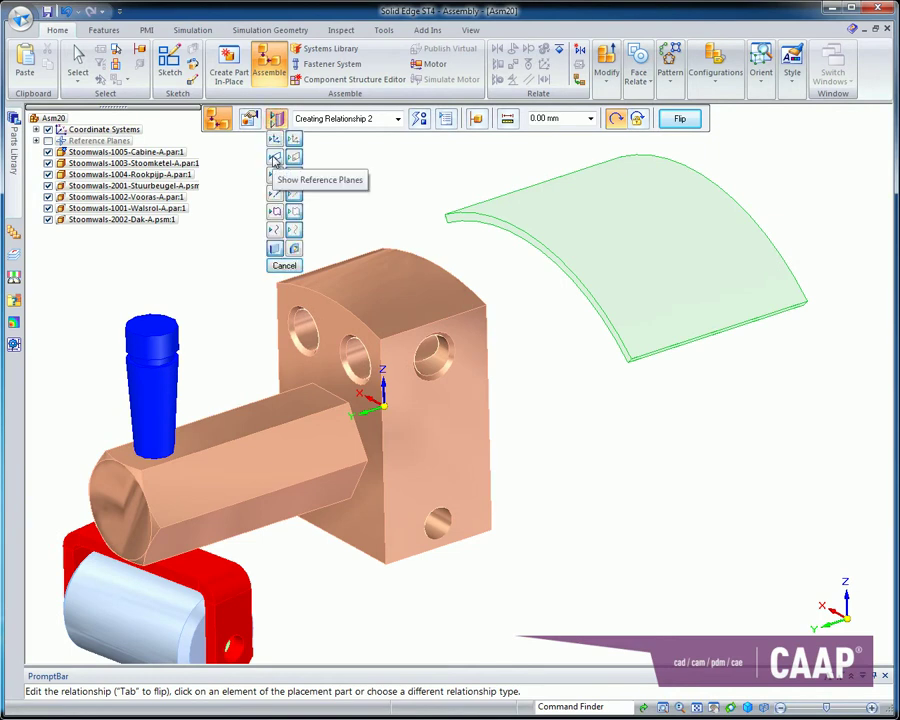
left_click(272, 158)
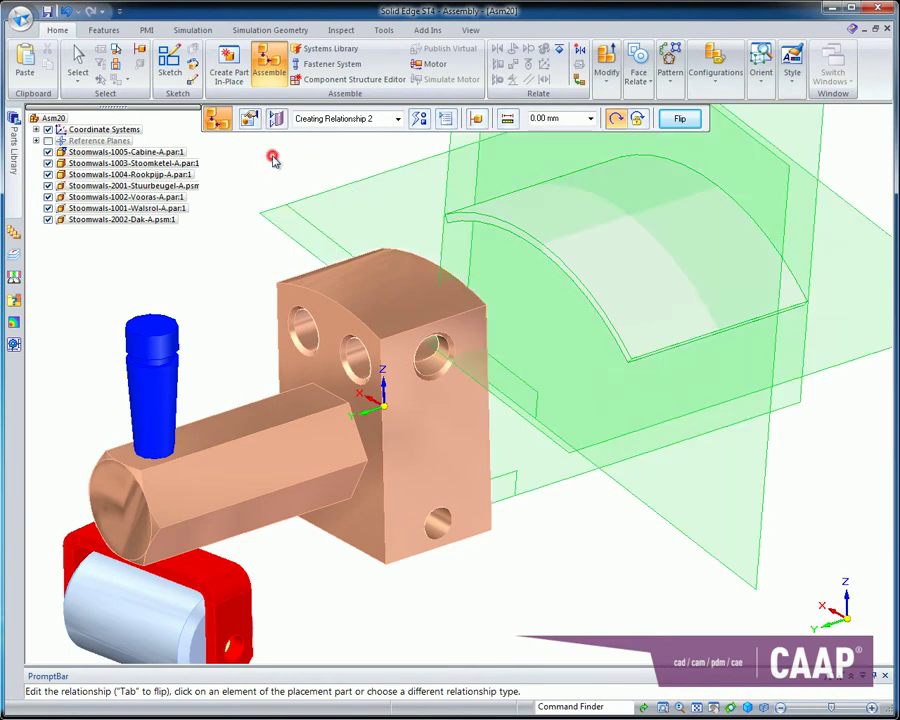
left_click(505, 491)
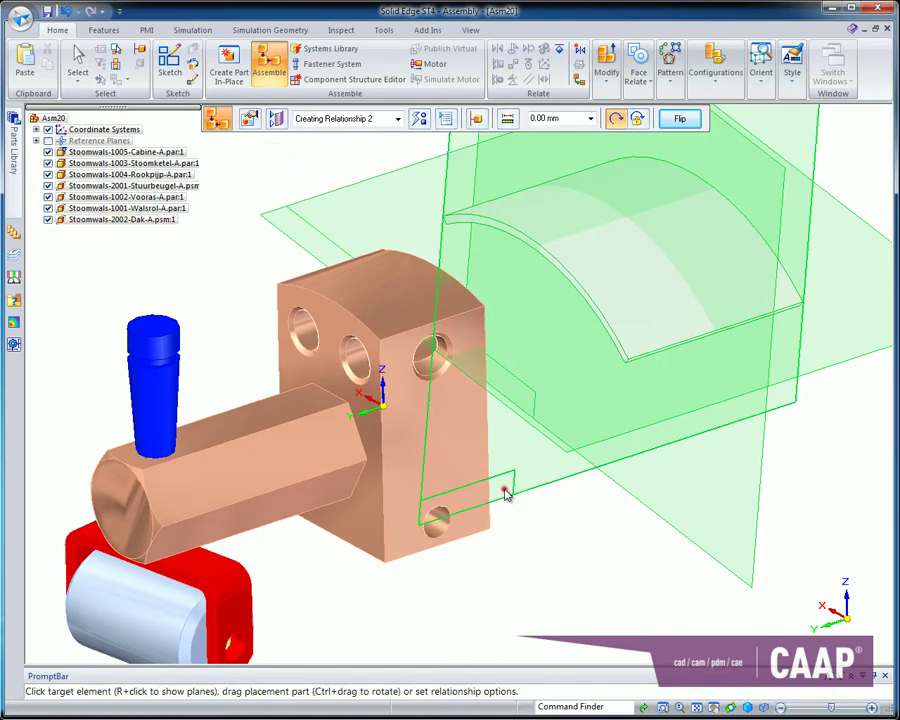
right_click(368, 405)
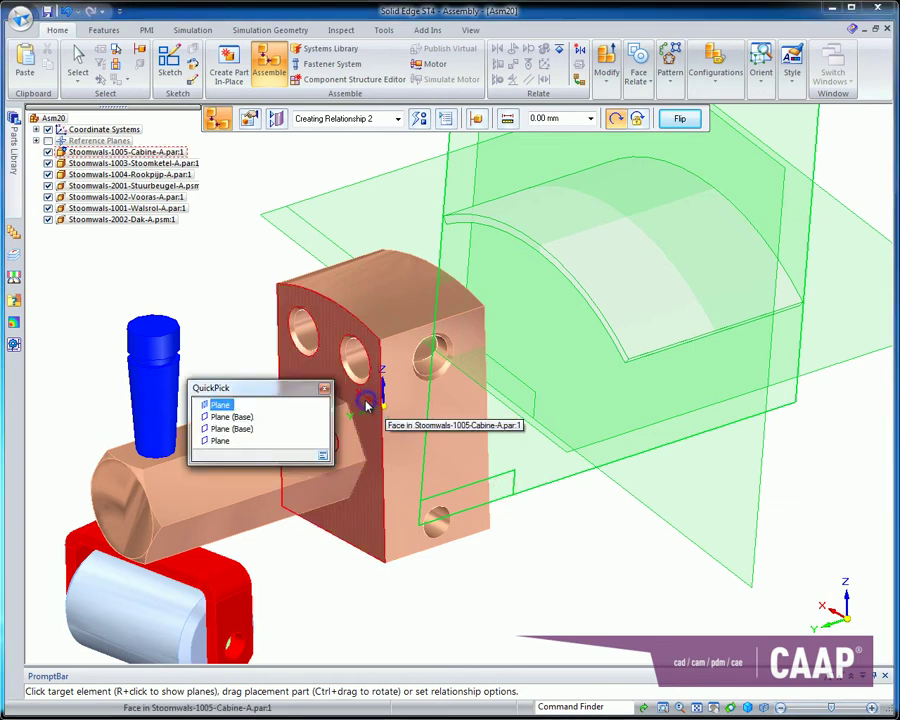
left_click(245, 423)
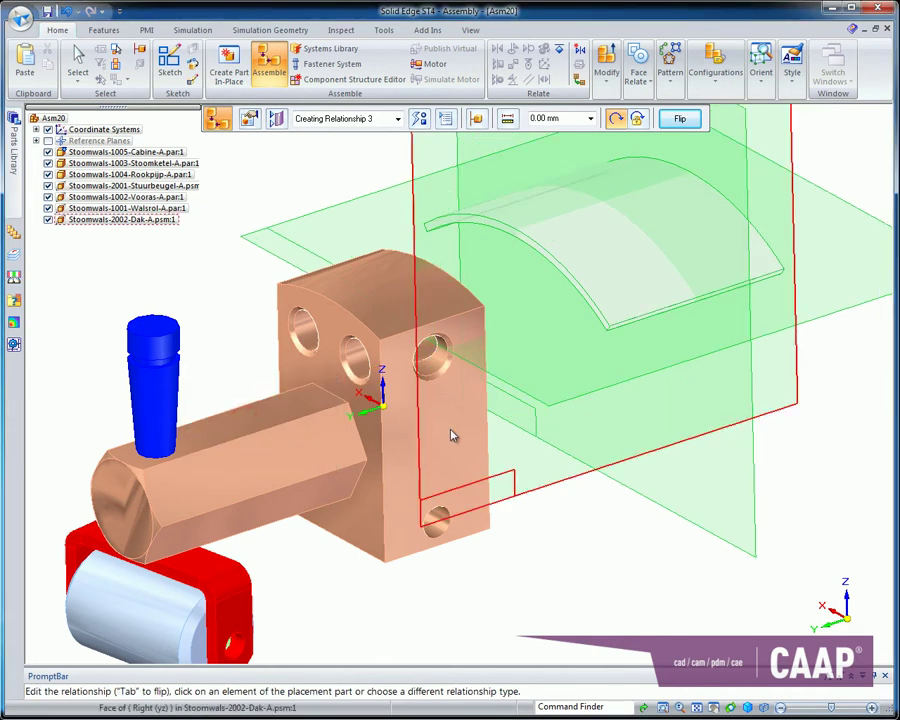
left_click(711, 520)
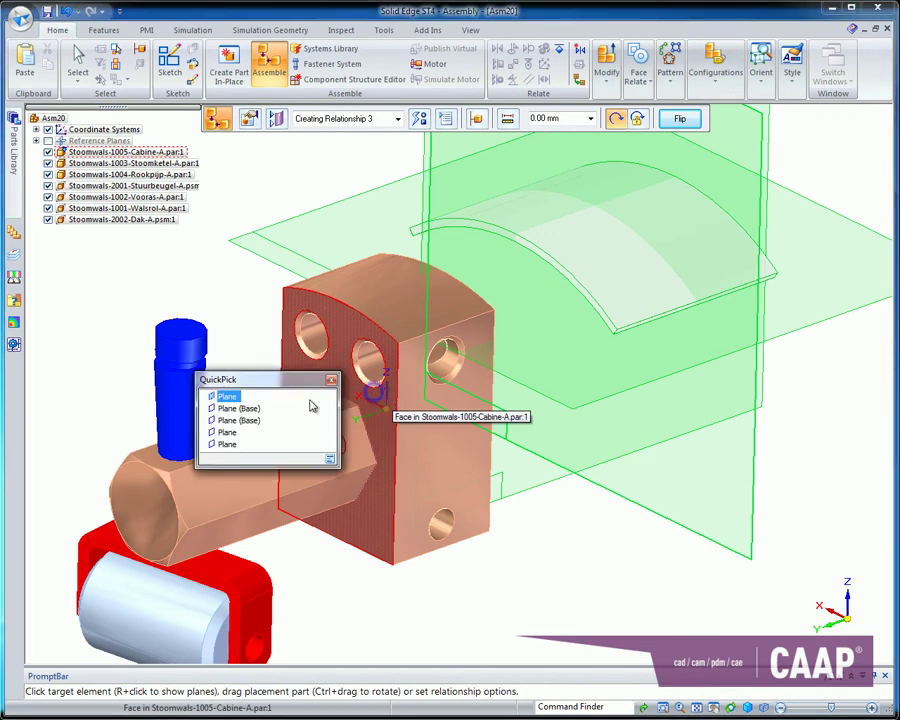
left_click(248, 419)
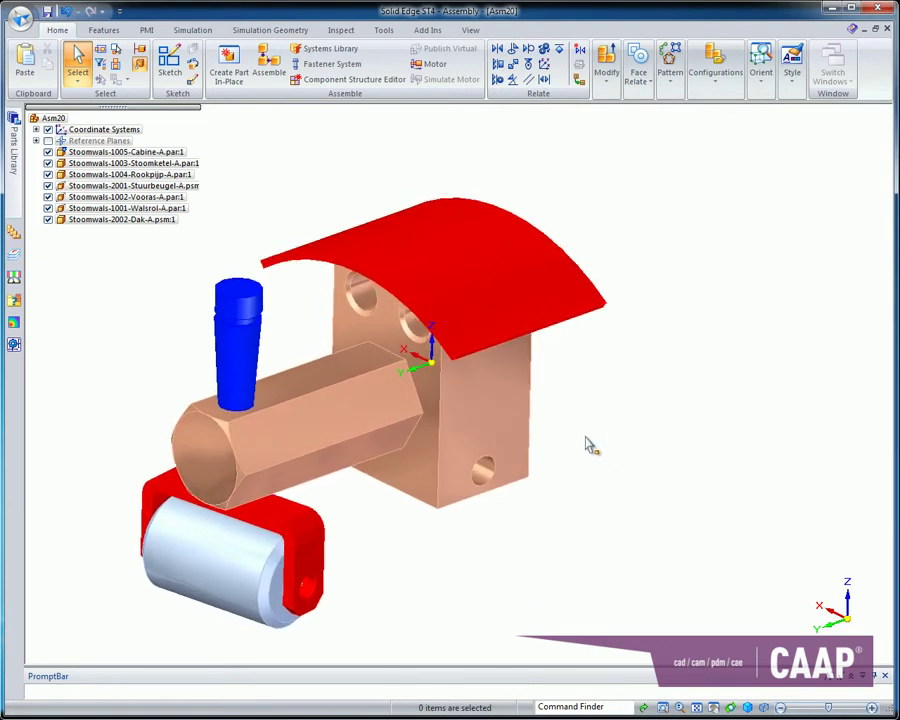
left_click(16, 160)
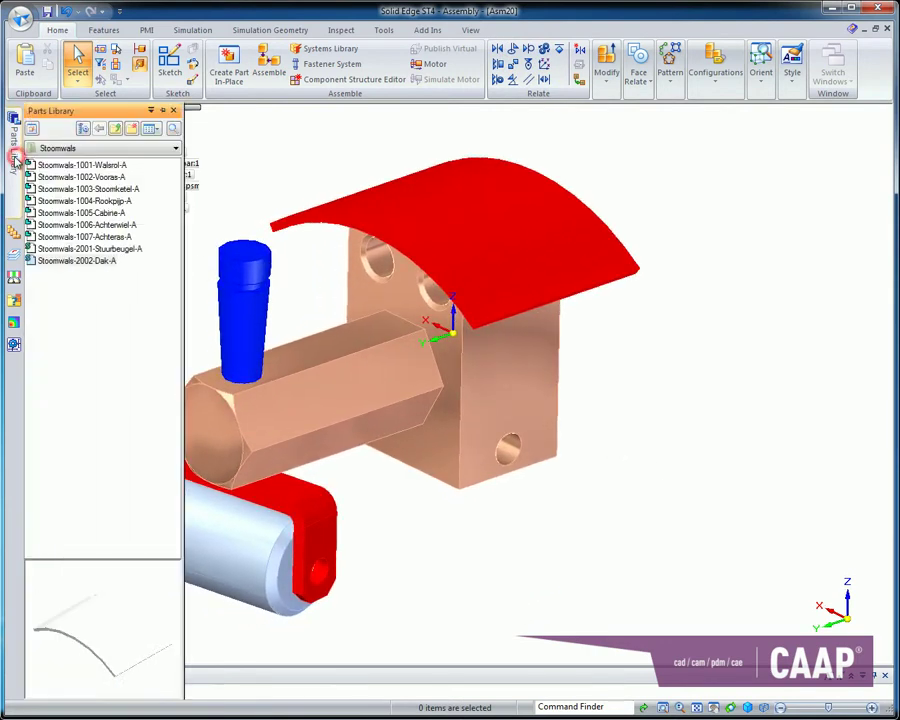
Place Stoomwals-1007-Achteras-A and insert its cylinder into the cabin's lower hole
left_click(110, 237)
left_click_drag(98, 240, 703, 356)
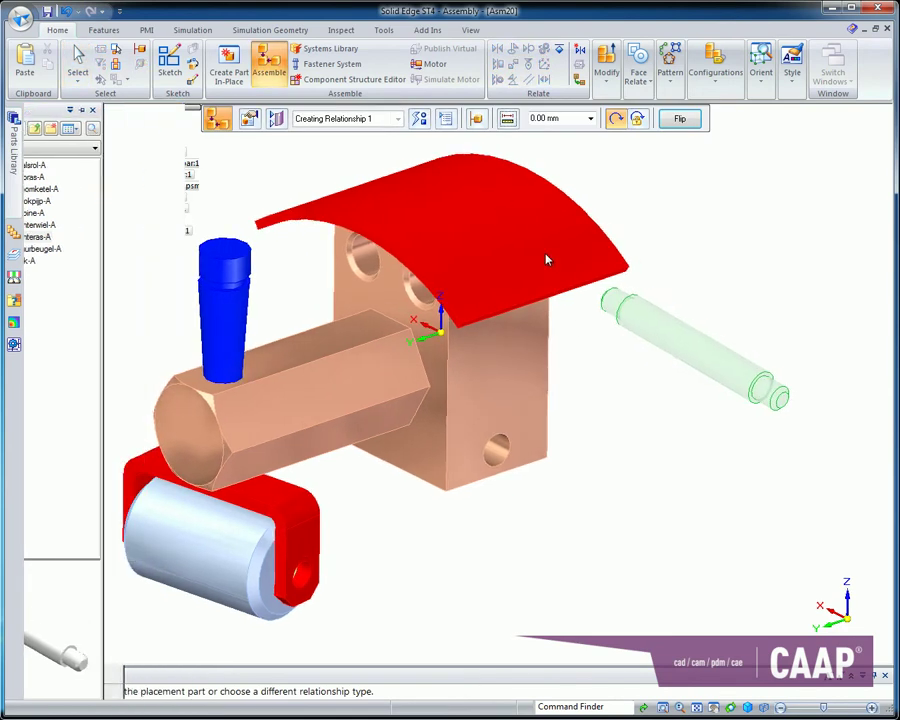
left_click(712, 367)
left_click(490, 452)
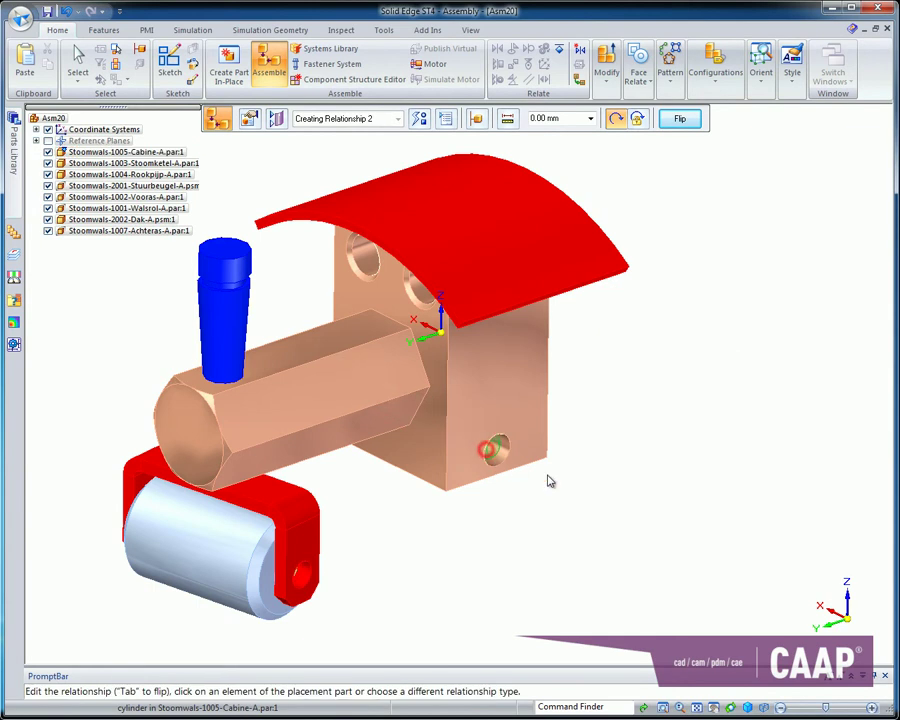
Show reference planes and align the axle's plane to Plane (Base) to finish
left_click(277, 118)
left_click(276, 166)
key("ctrl+shift+f")
left_click(333, 562)
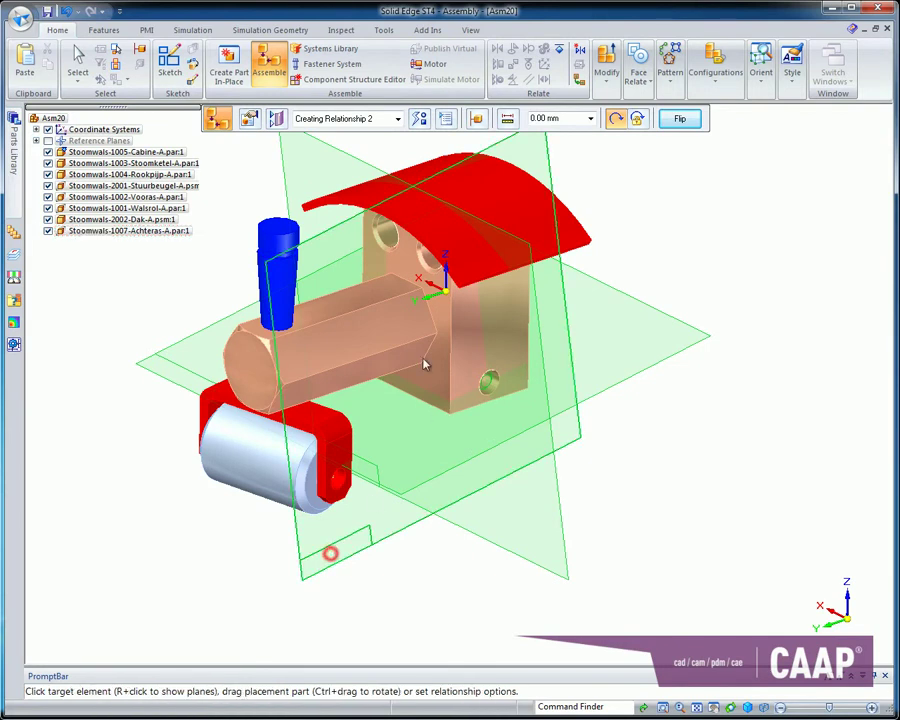
right_click(408, 303)
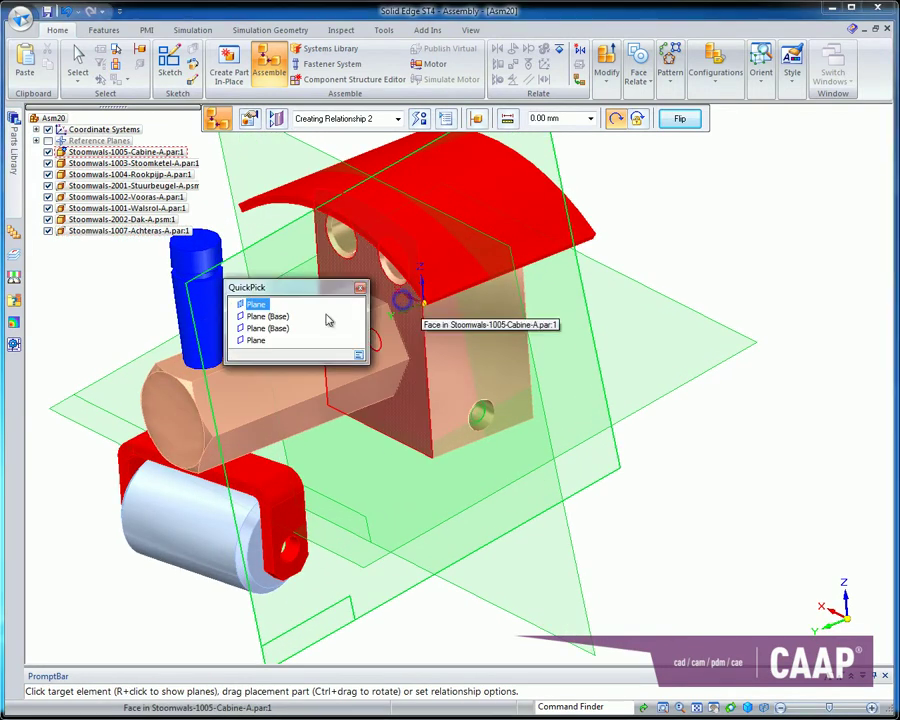
left_click(282, 320)
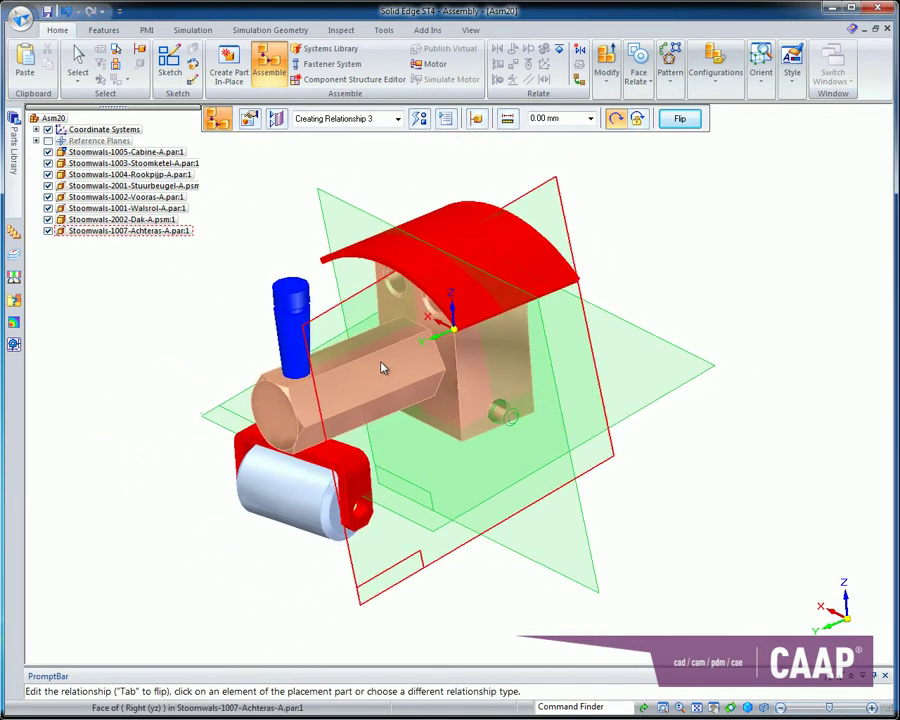
left_click(78, 62)
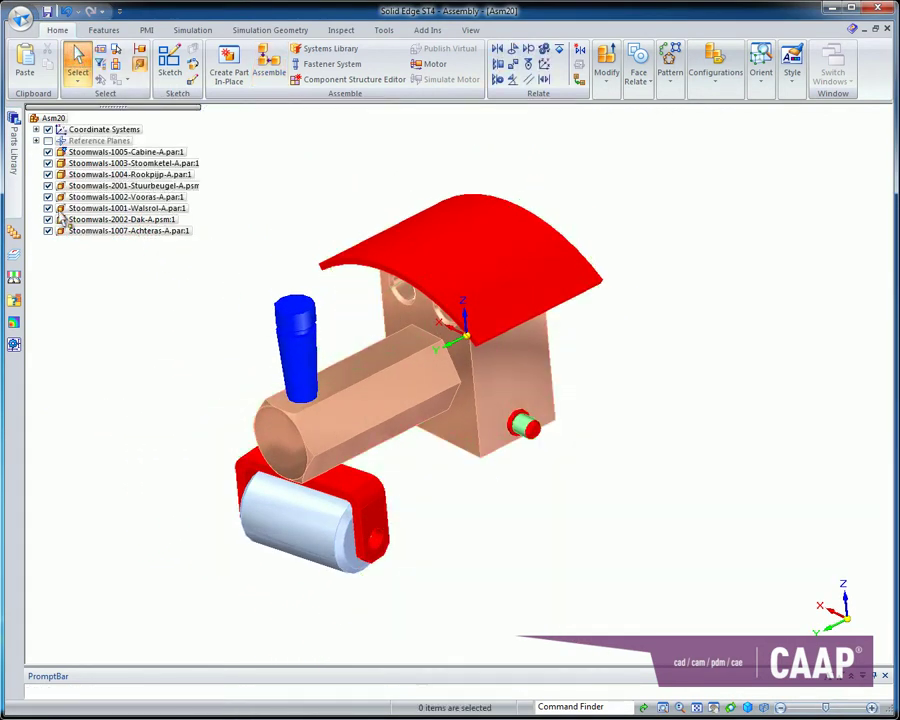
Place the rear wheel, fit its centre bore onto the axle pin, and flip it
left_click(16, 168)
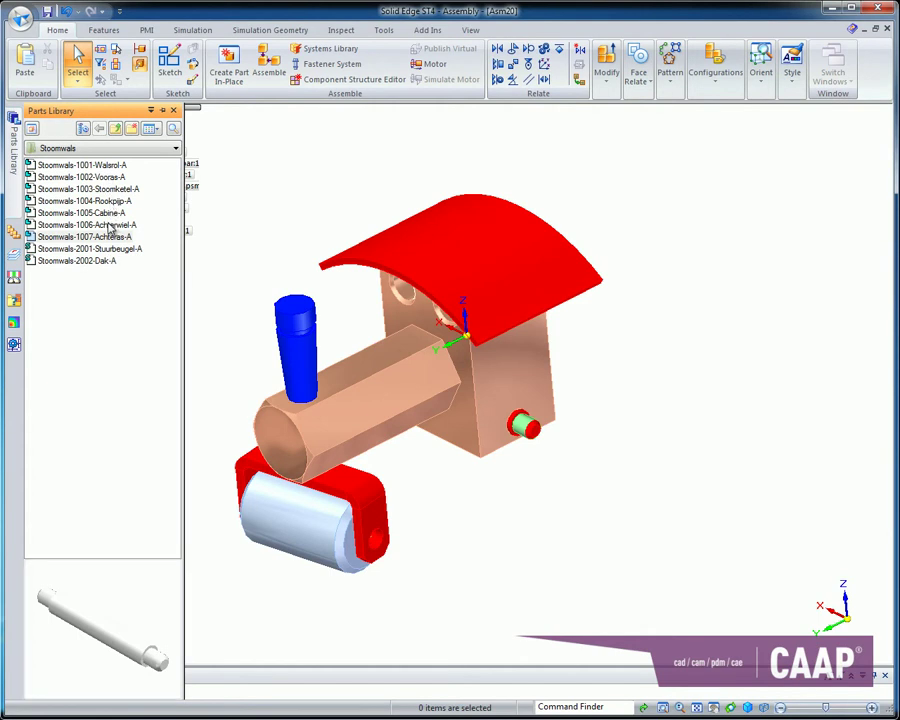
left_click_drag(110, 226, 683, 362)
scroll(620, 394, "up", 2)
scroll(606, 374, "up", 1)
scroll(600, 350, "up", 1)
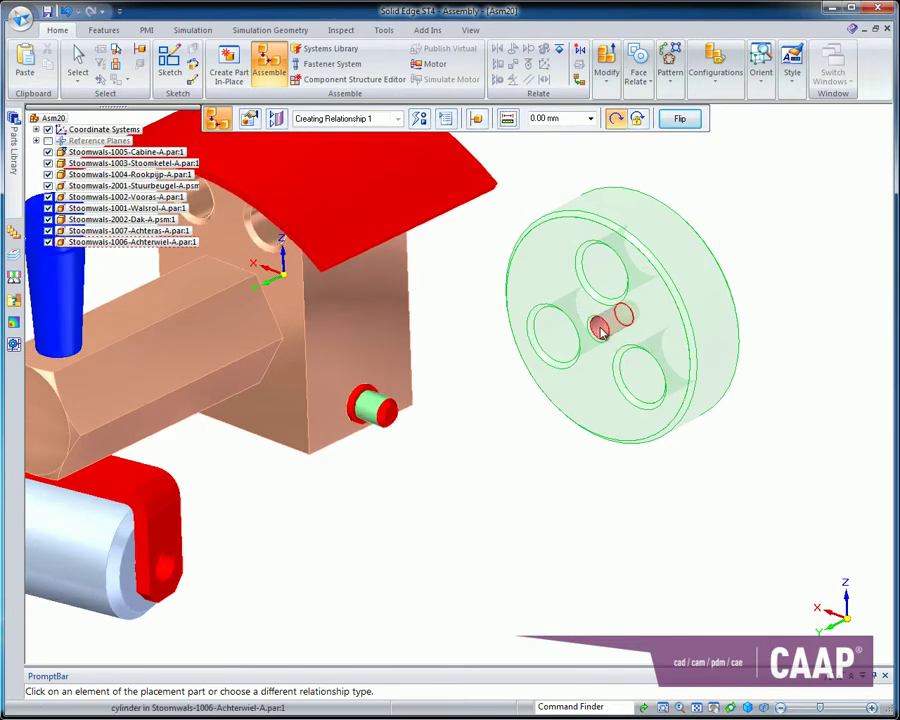
left_click(600, 328)
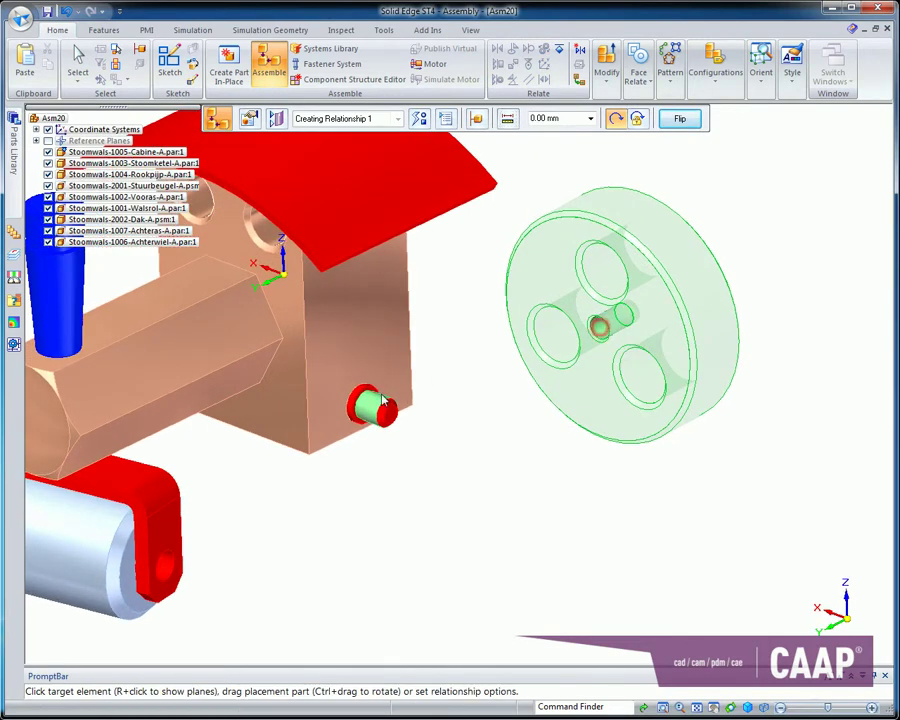
left_click(366, 402)
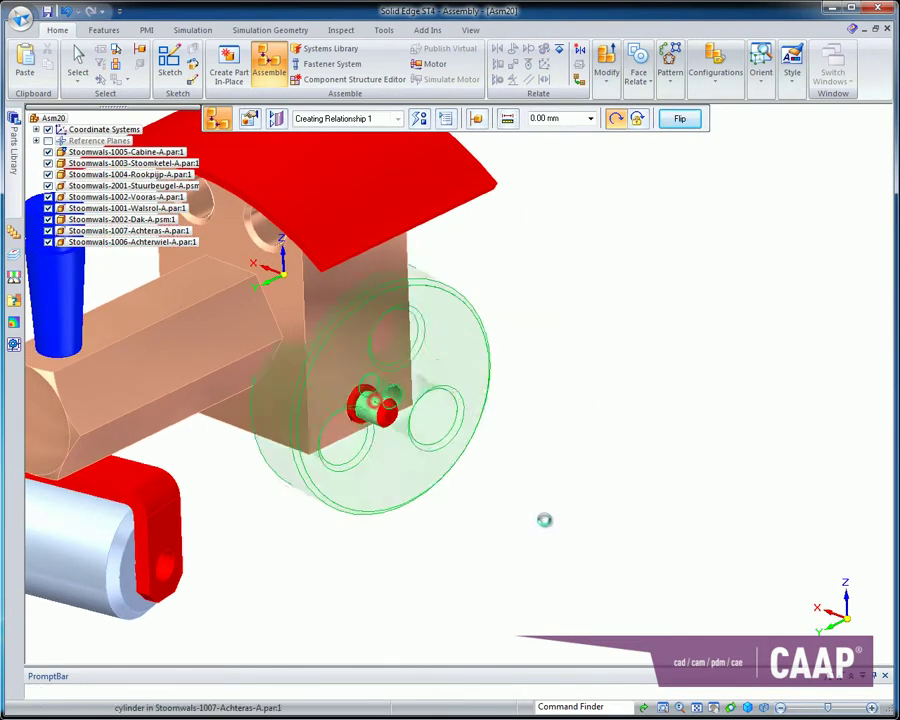
left_click(680, 119)
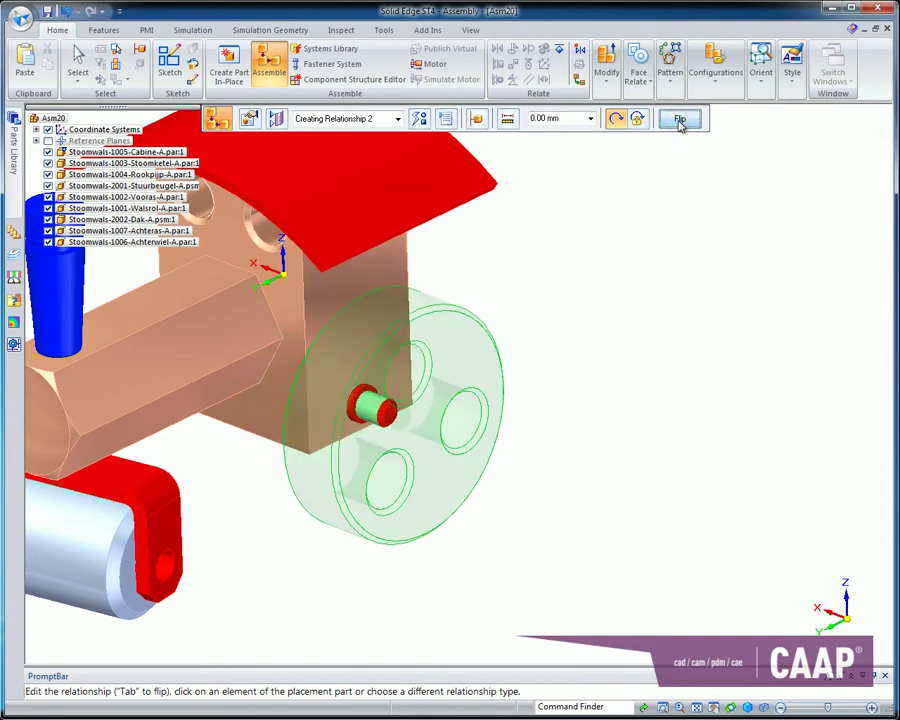
Mate the wheel face to the axle pin face and finish placing the wheel
mouse_move(565, 466)
middle_mouse_down()
mouse_move(191, 369)
mouse_move(137, 337)
middle_mouse_up()
left_click(133, 338)
middle_click_drag(189, 382, 305, 426)
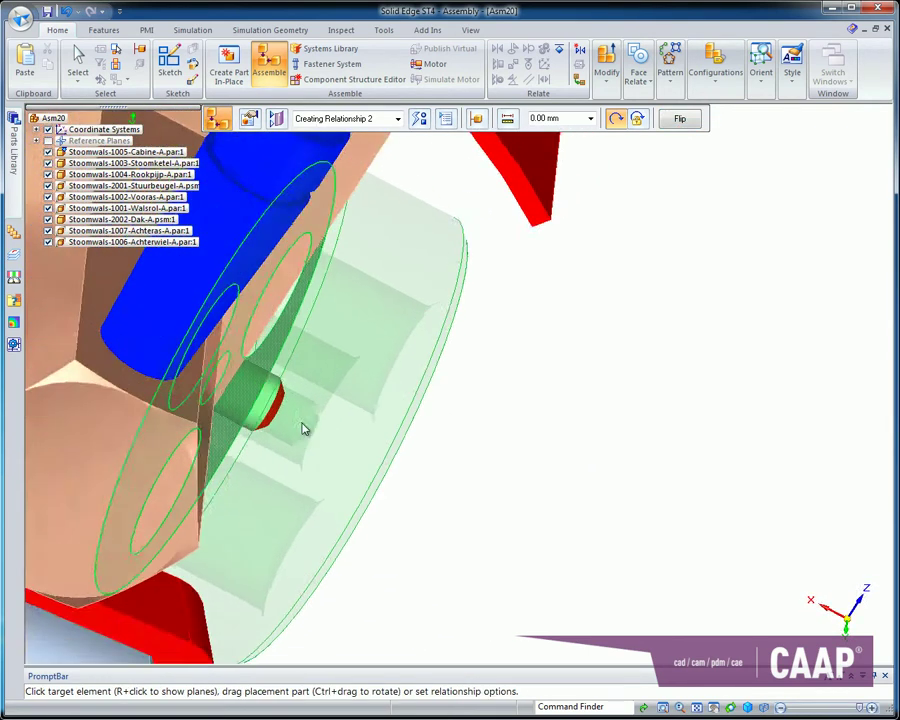
scroll(305, 426, "down", 3)
scroll(436, 527, "up", 3)
scroll(283, 416, "up", 2)
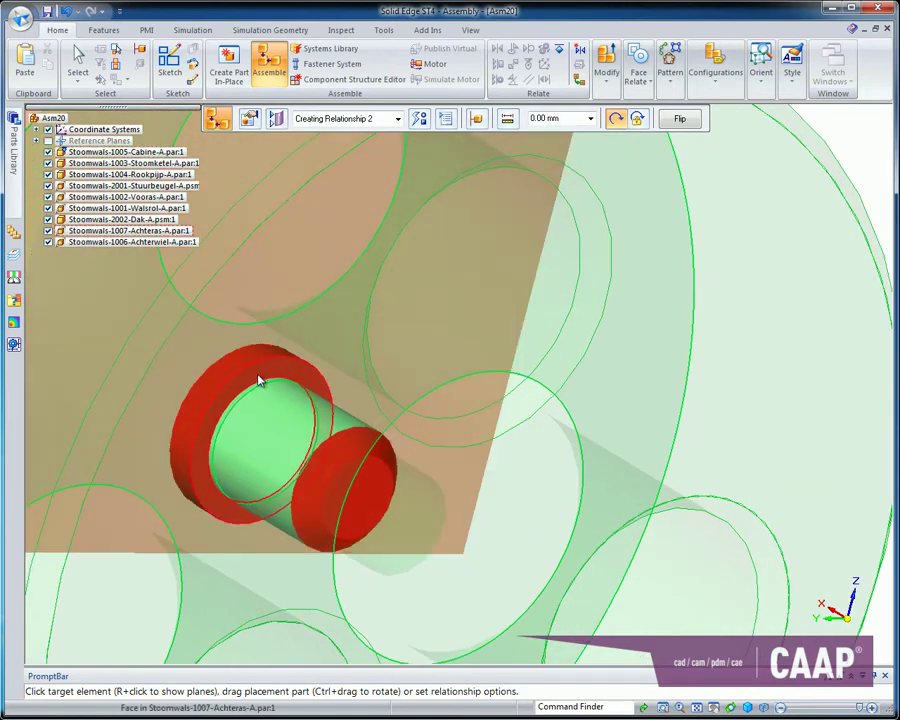
left_click(259, 376)
key("ctrl+f")
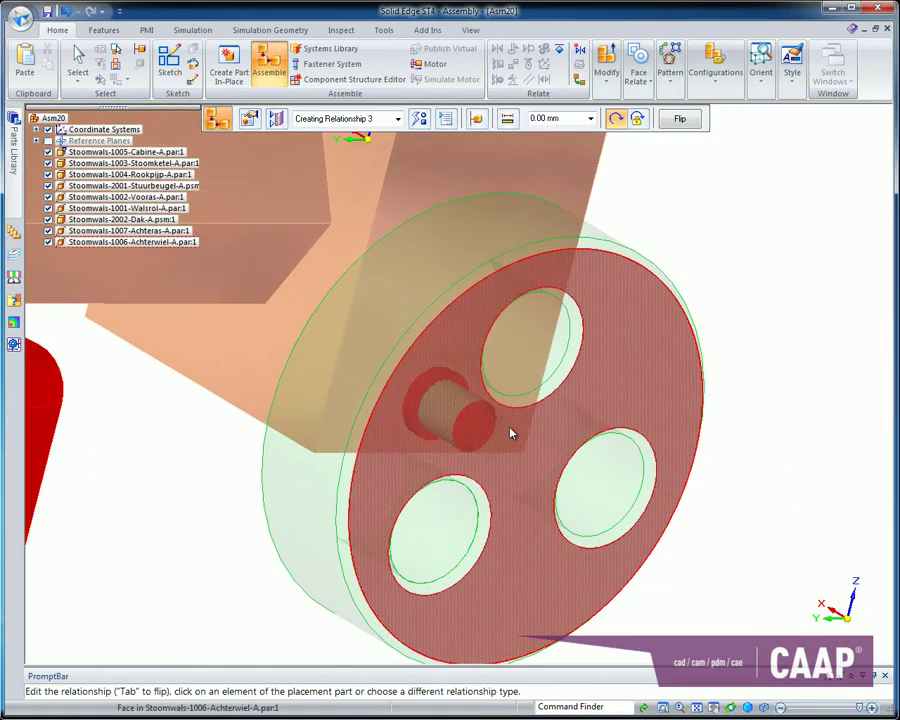
left_click(78, 62)
Flip the wheel's mate direction from its relationship list
left_click(527, 400)
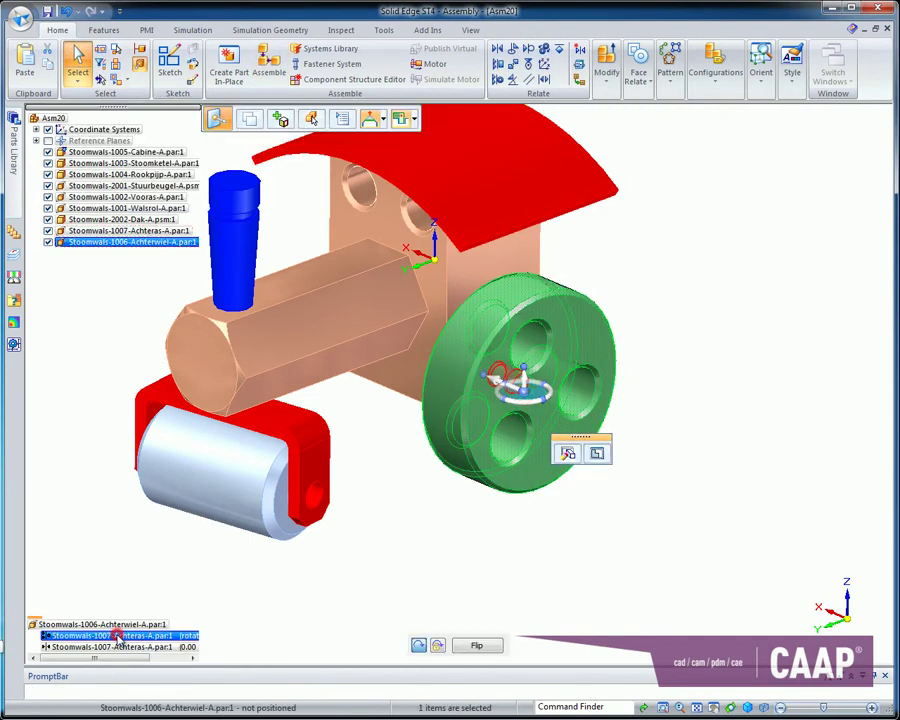
left_click(437, 644)
left_click(403, 534)
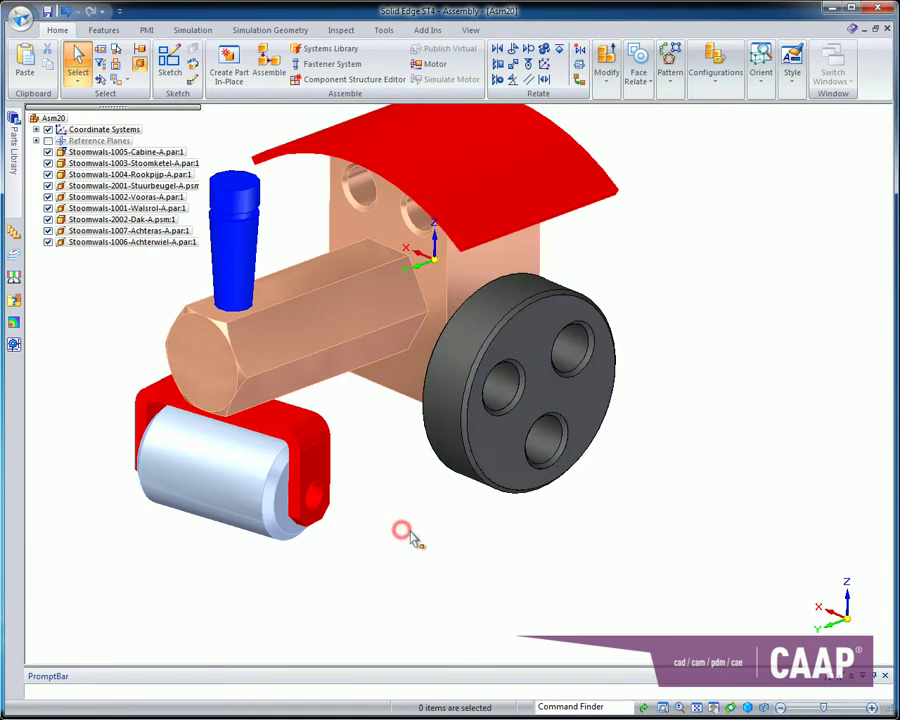
middle_click_drag(410, 532, 48, 240)
Place a second Achterwiel-A, align its bore with the red axle, and lock rotation
left_click(13, 140)
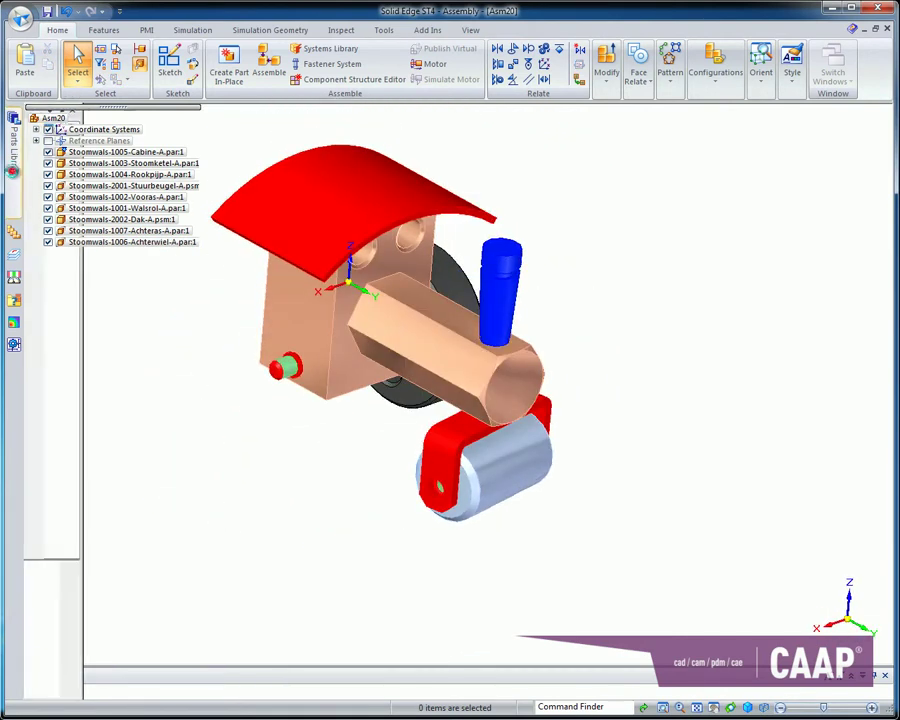
mouse_move(87, 224)
left_mouse_down()
mouse_move(188, 338)
mouse_move(261, 474)
left_mouse_up()
left_click(251, 485)
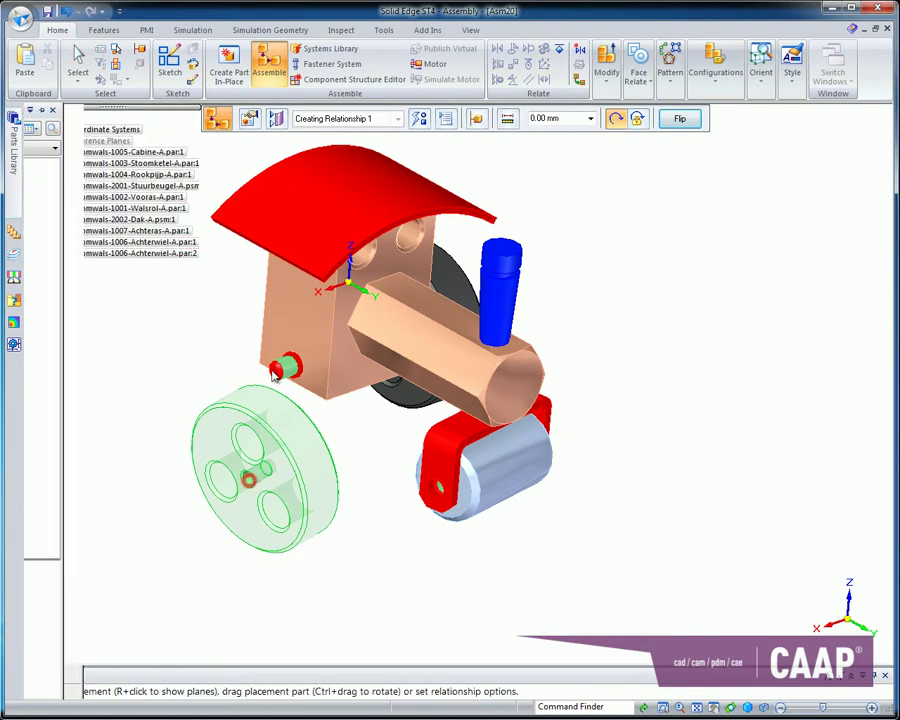
left_click(287, 368)
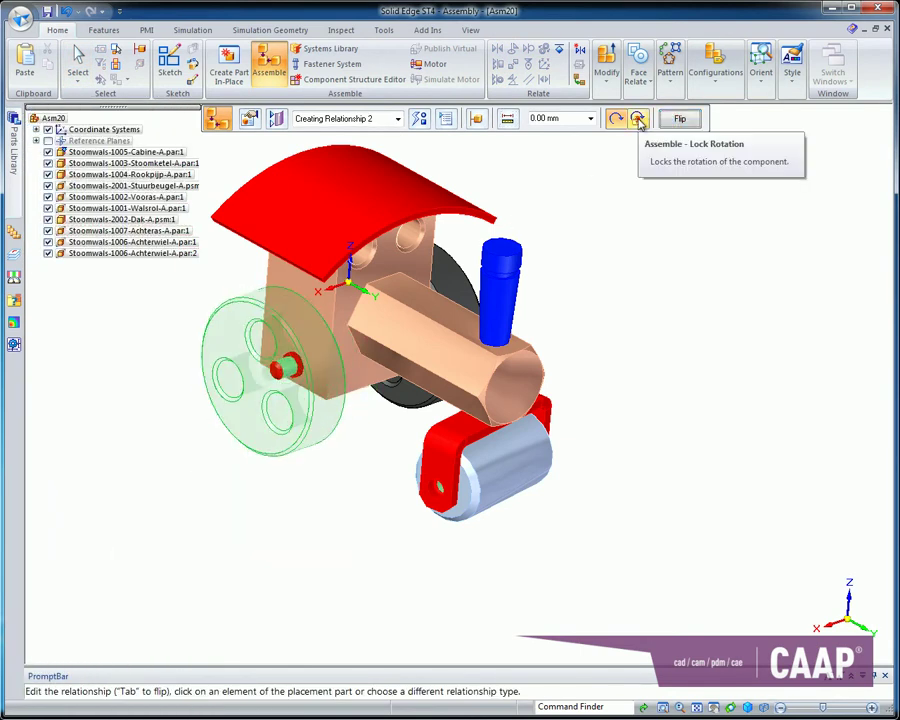
left_click(638, 119)
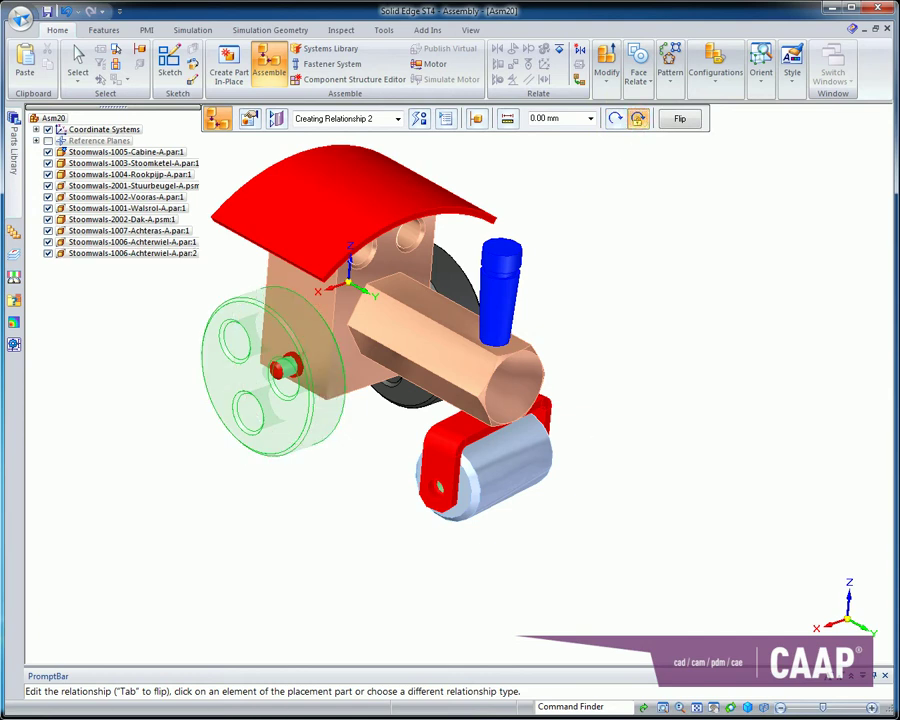
Mate the second wheel to the axle's end face and finish placing it
middle_click_drag(345, 518, 183, 565)
scroll(151, 476, "up", 3)
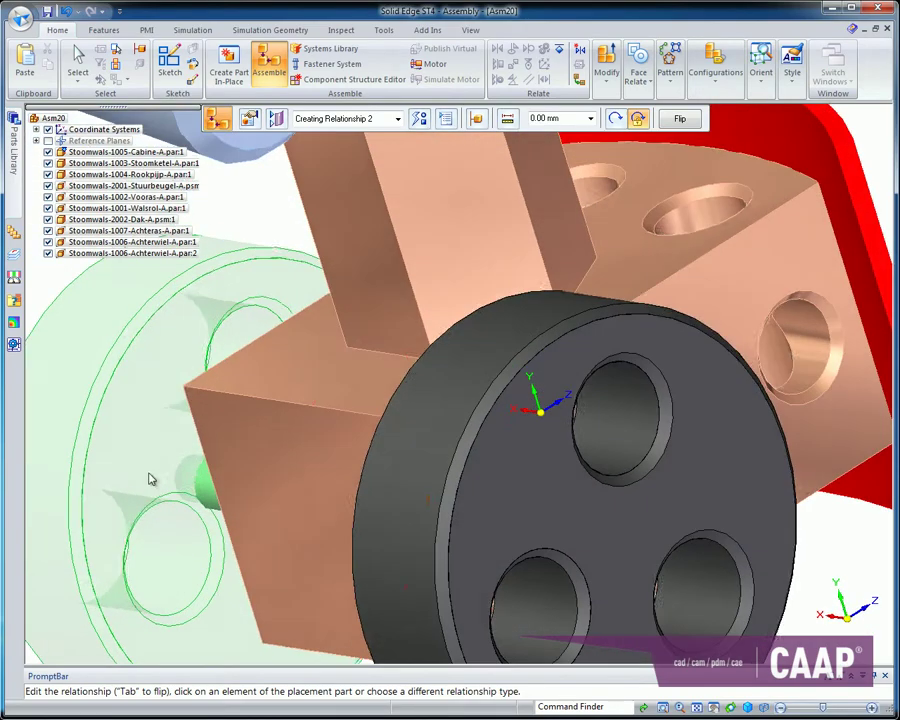
mouse_move(170, 470)
middle_mouse_down()
mouse_move(307, 502)
mouse_move(248, 504)
mouse_move(202, 466)
mouse_move(270, 538)
middle_mouse_up()
scroll(285, 552, "up", 2)
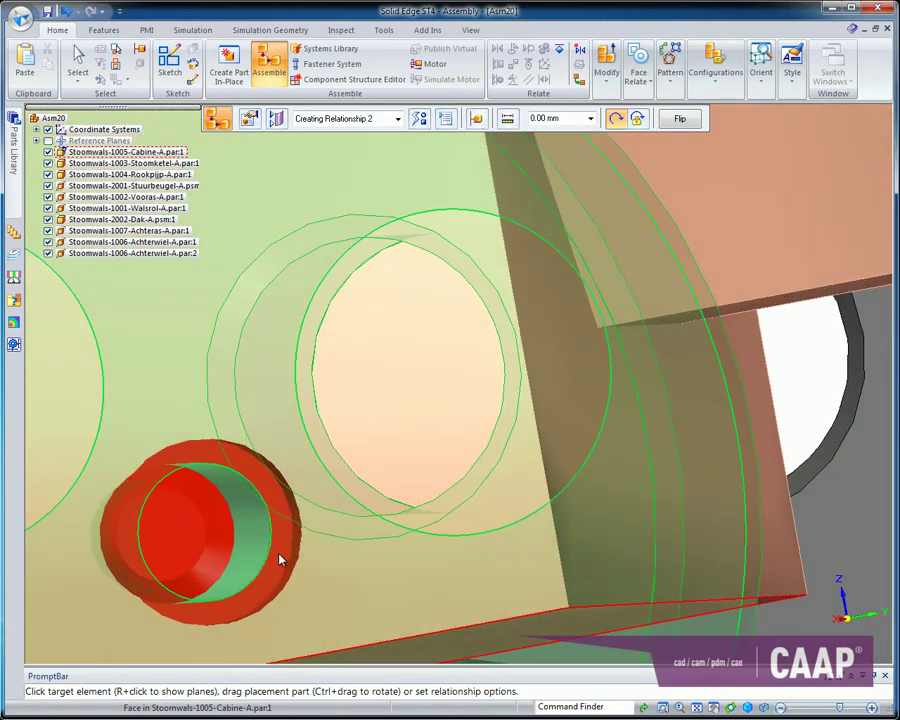
left_click(305, 558)
scroll(310, 560, "down", 2)
scroll(380, 520, "down", 2)
scroll(330, 480, "down", 2)
scroll(260, 445, "down", 1)
key("Escape")
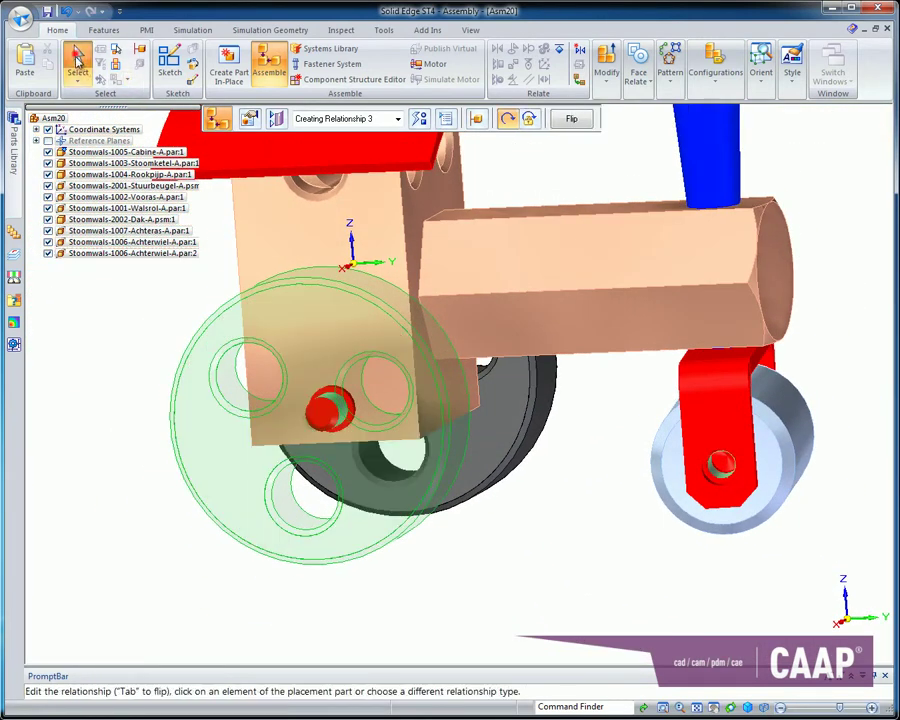
middle_click_drag(110, 408, 177, 420)
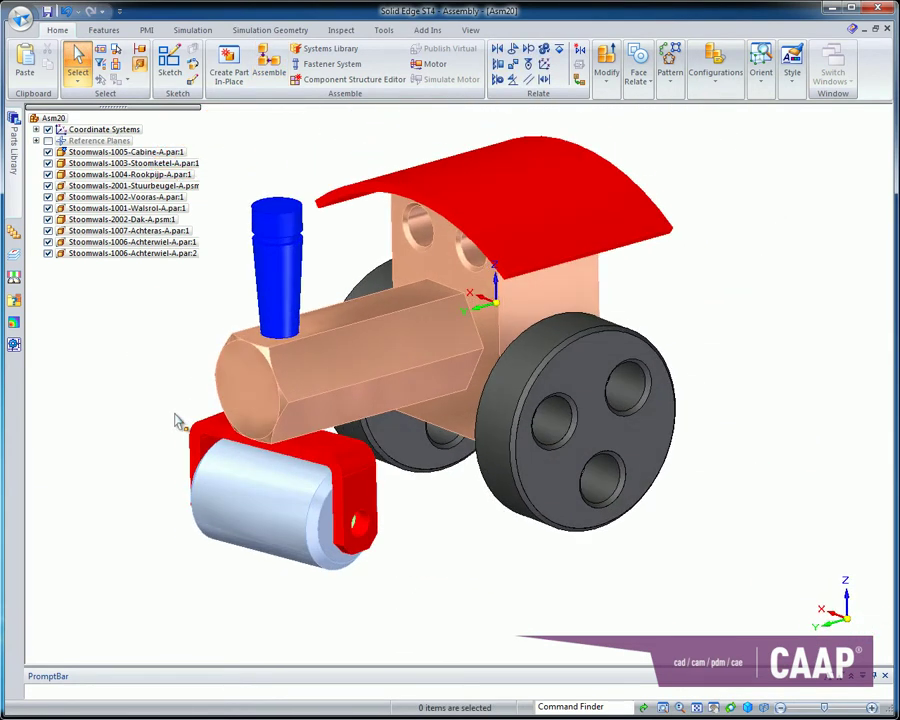
Set File Properties: title Samenstelling, company CAAP, document 3001, revision A, project Stoomwals
left_click(27, 26)
mouse_move(90, 208)
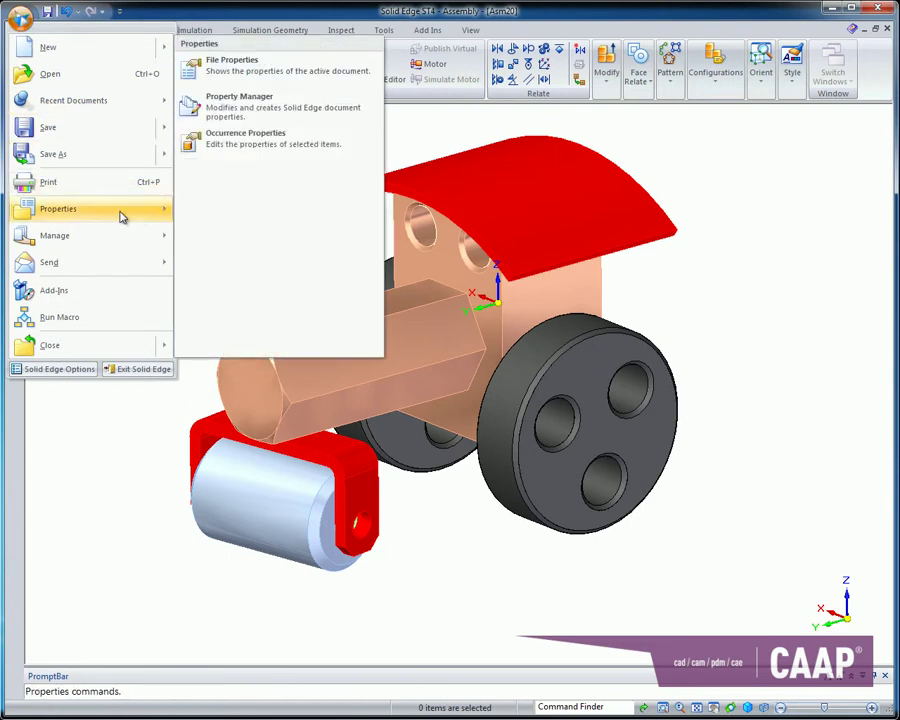
left_click(282, 67)
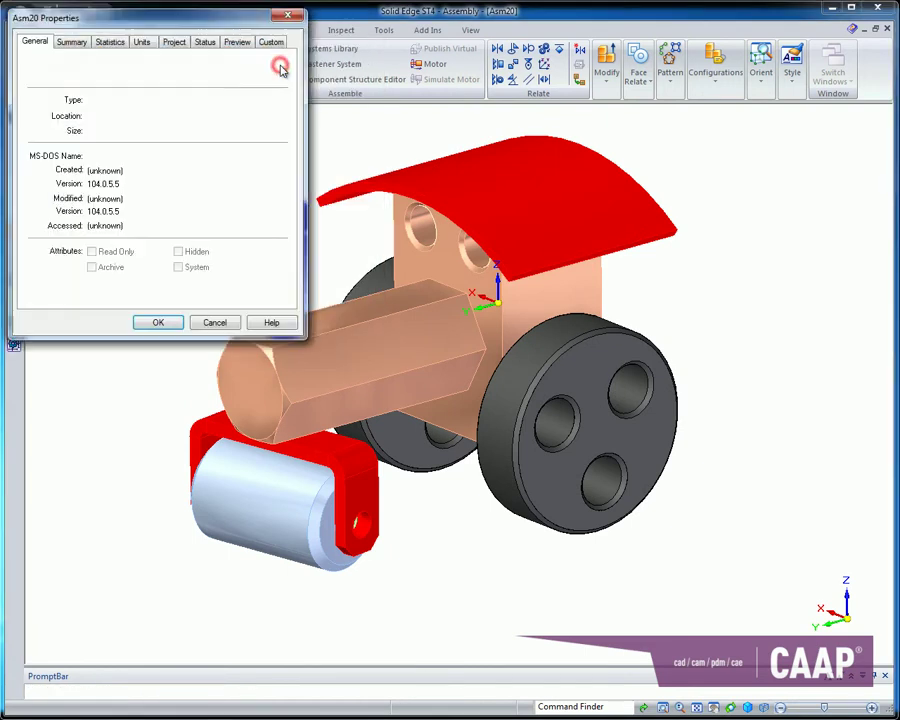
left_click(60, 40)
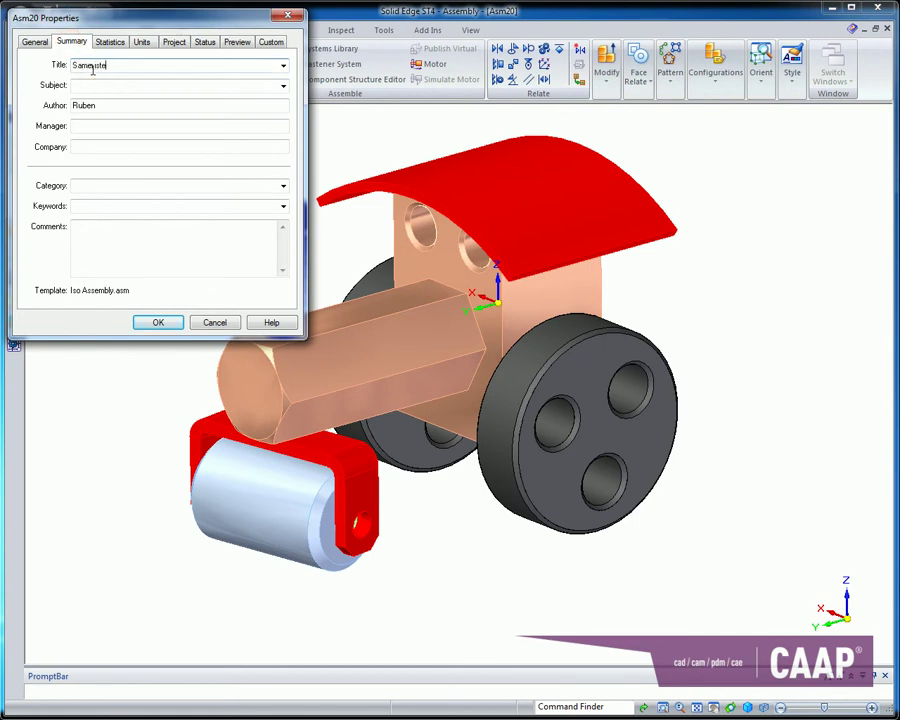
type("Samenstelling")
left_click(101, 149)
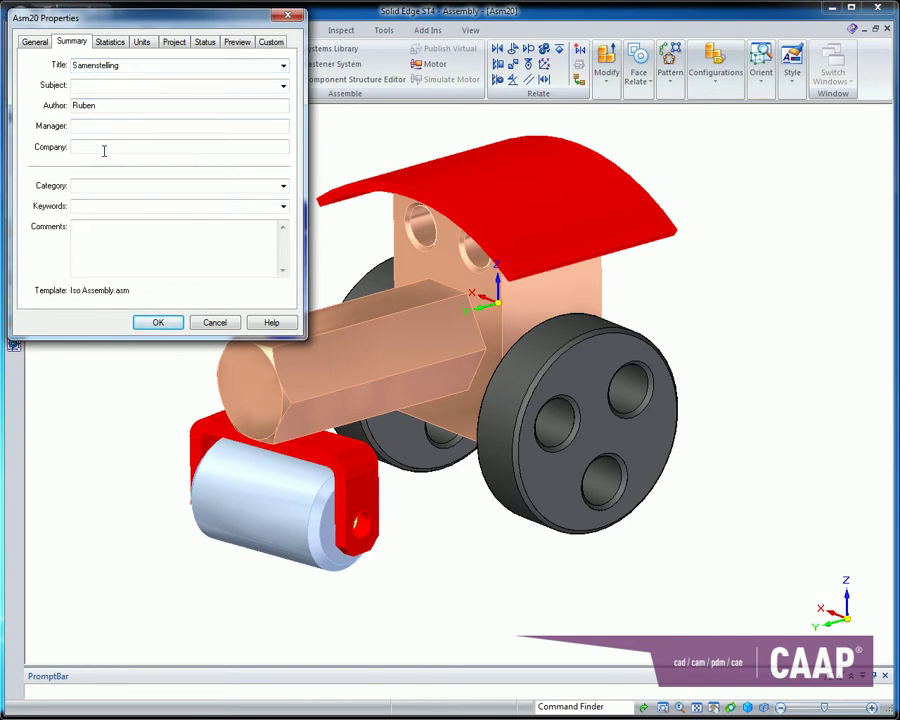
left_click(173, 41)
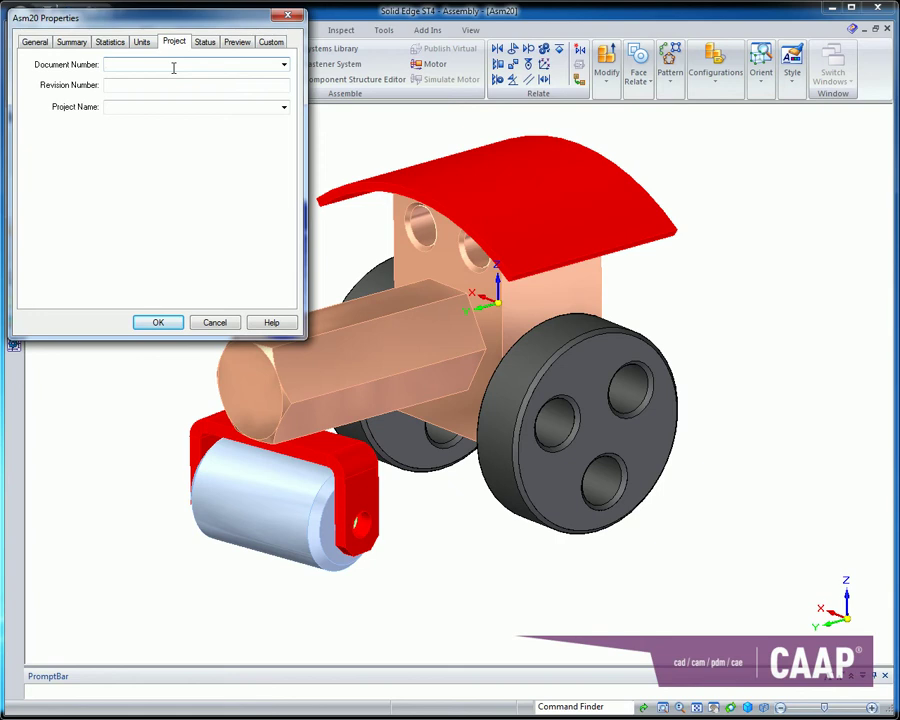
type("3001")
left_click(161, 85)
type("A")
key("Tab")
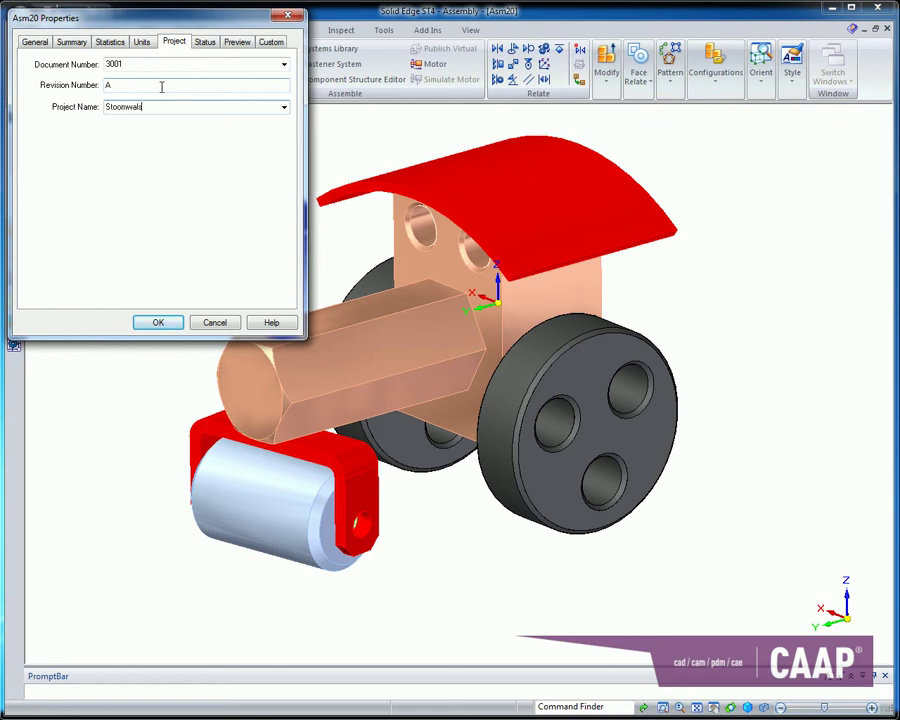
left_click(158, 322)
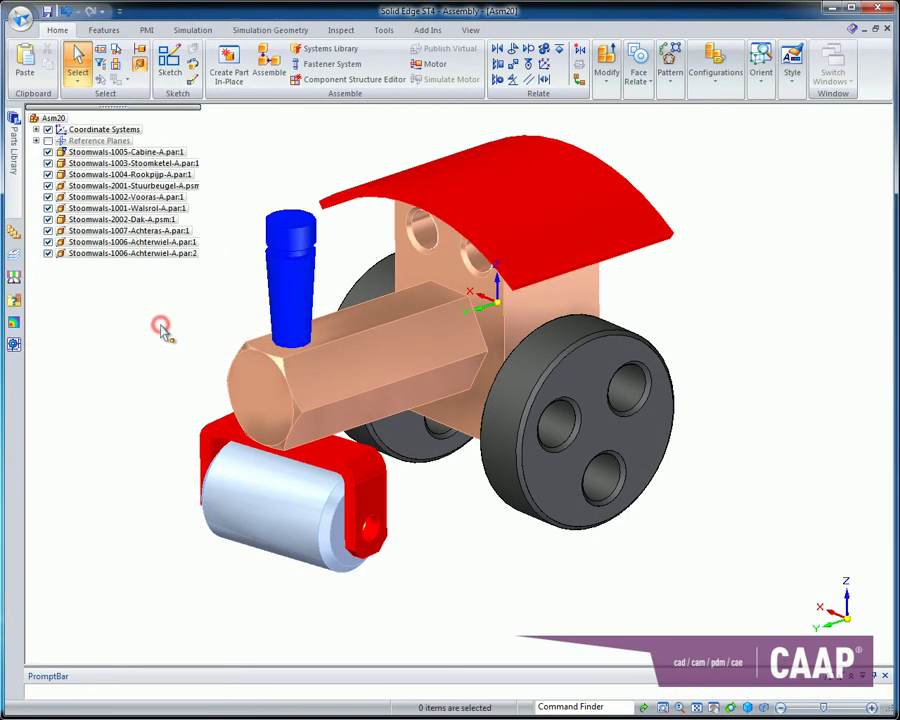
Save the assembly as Stoomwals-3001-Samenstelling-A.asm in the Stoomwals folder
left_click(47, 11)
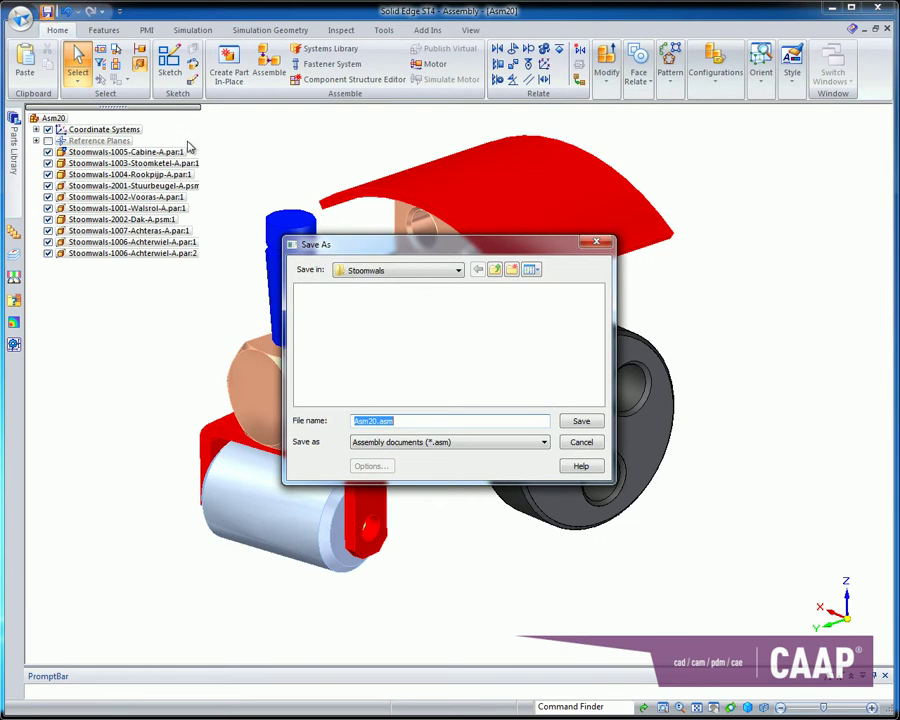
type("Stoomwals")
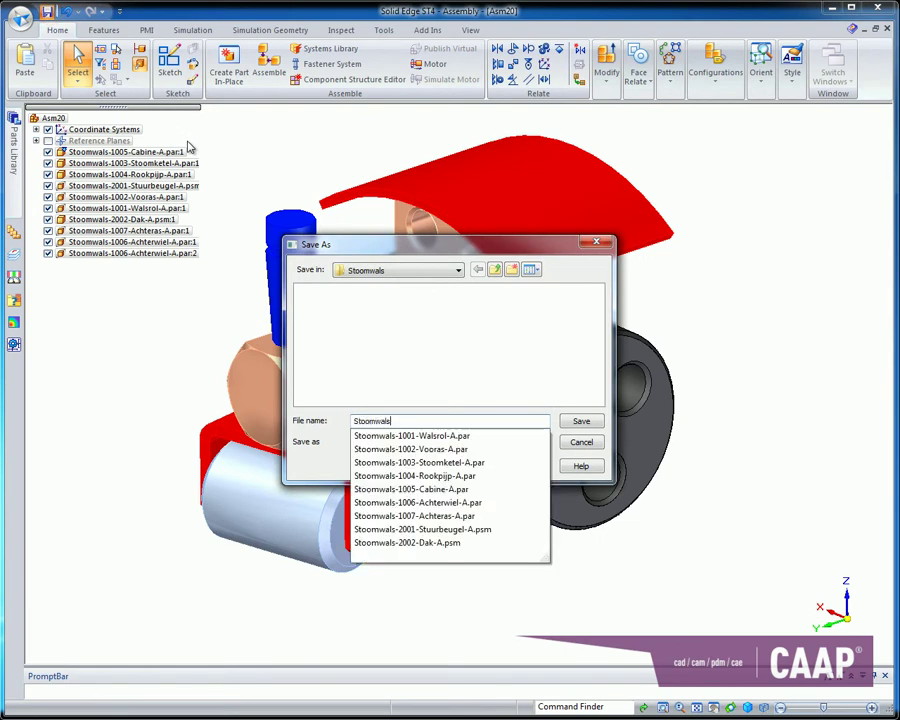
type("-3001-Samenstelling-A")
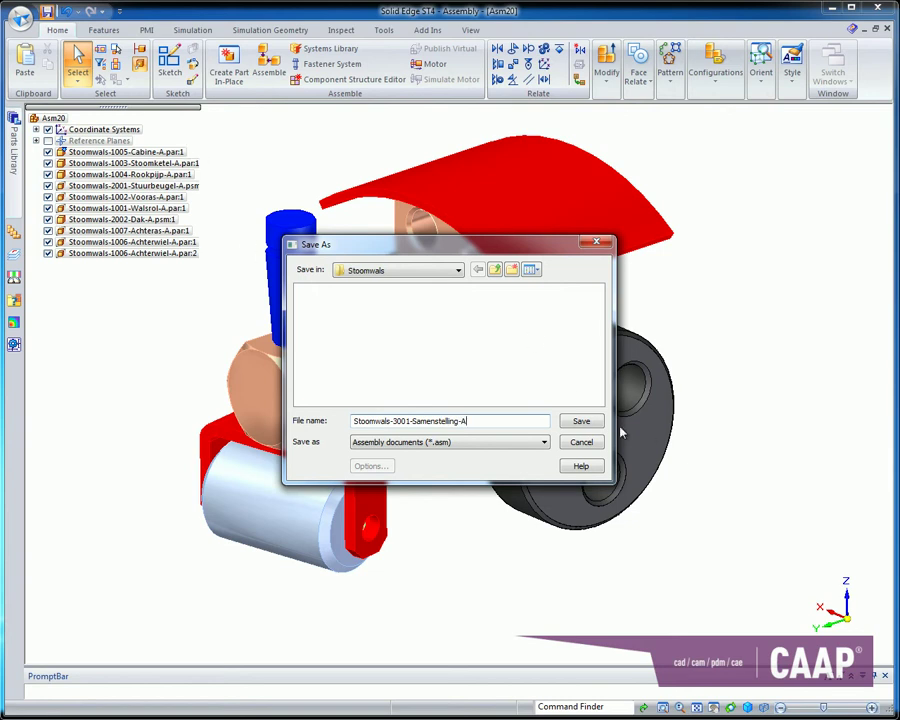
left_click(581, 421)
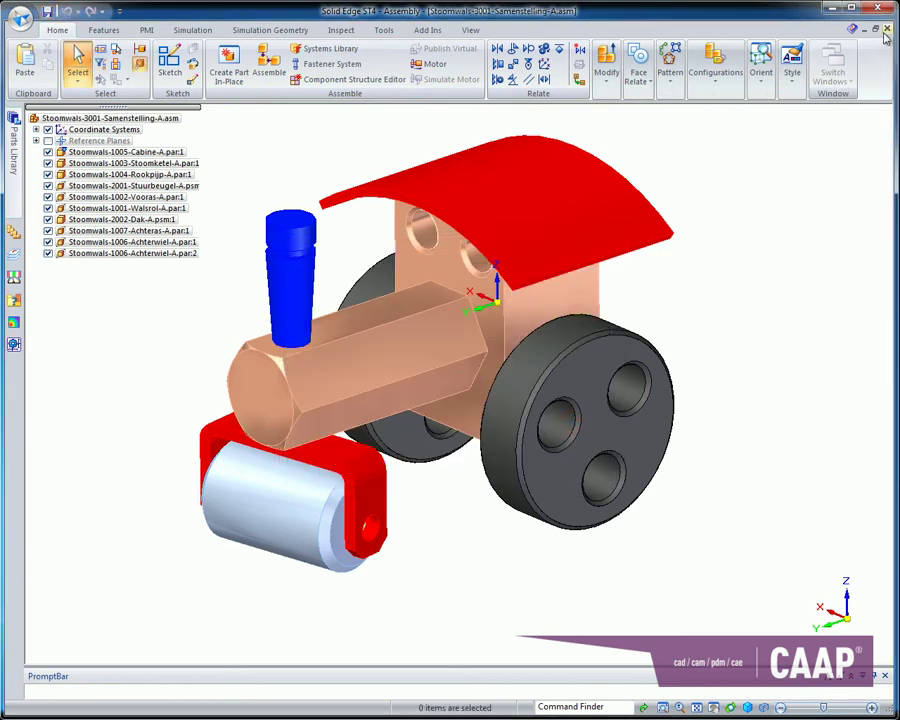
Close the assembly window to return to the start screen
left_click(887, 28)
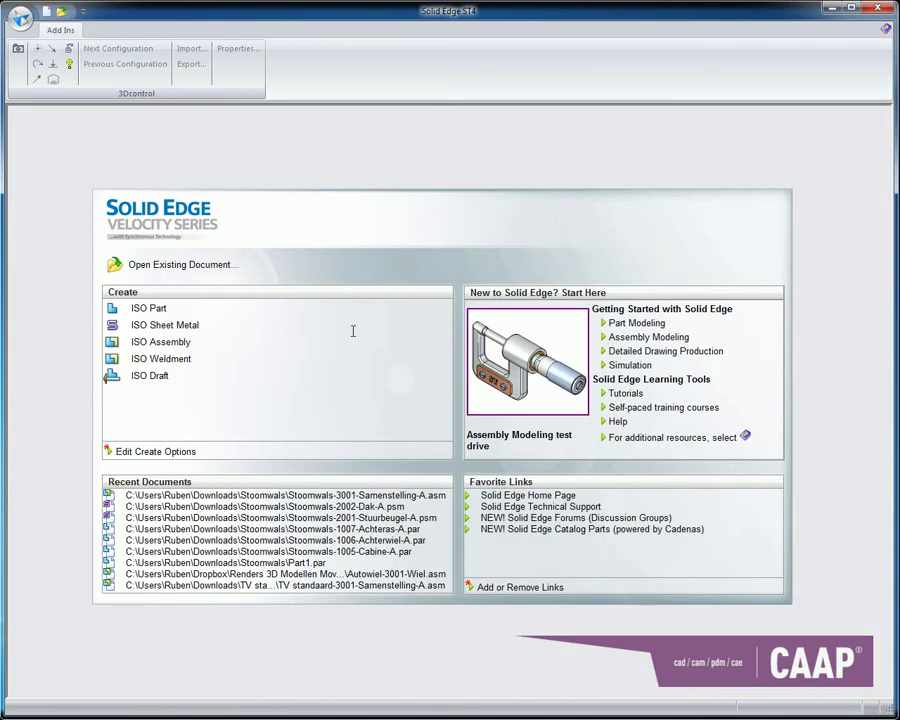